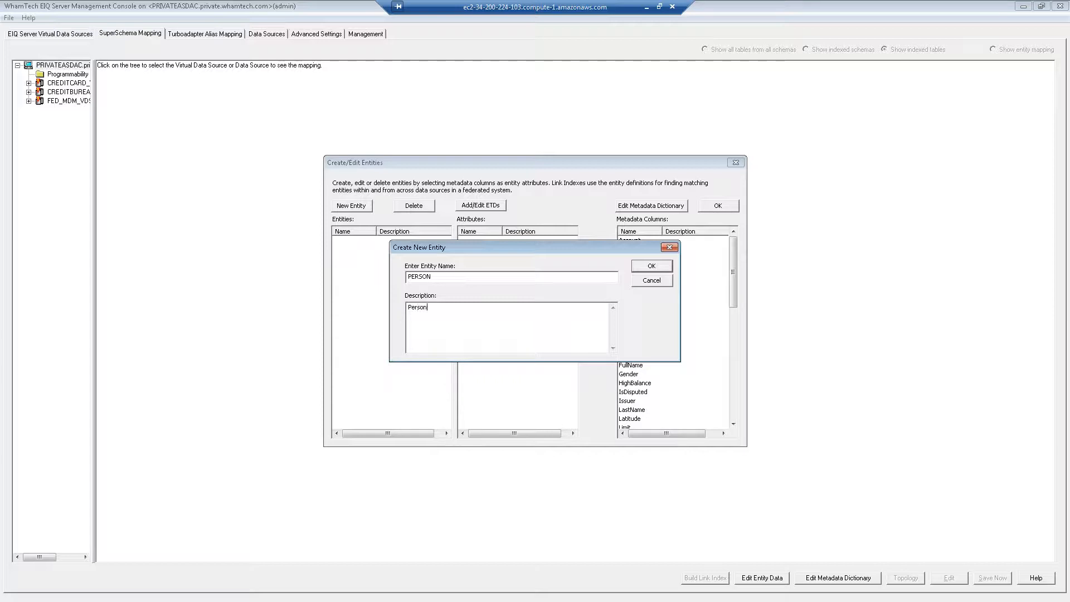
- Create the PERSON entity ('Person entity') with LastName and FirstName as attributes
text(ntit)
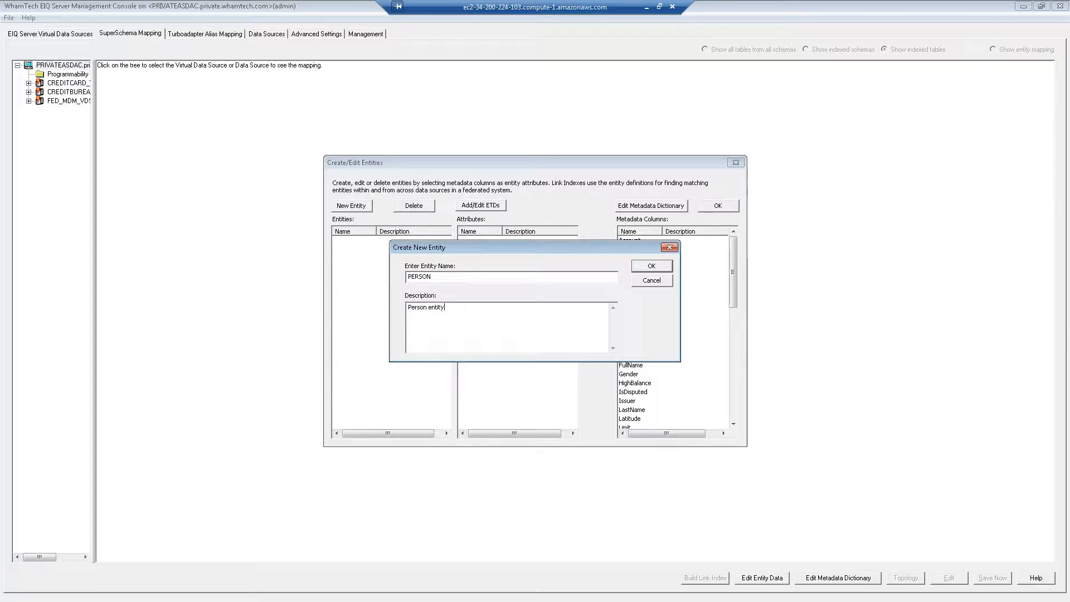
text(y)
click(649, 266)
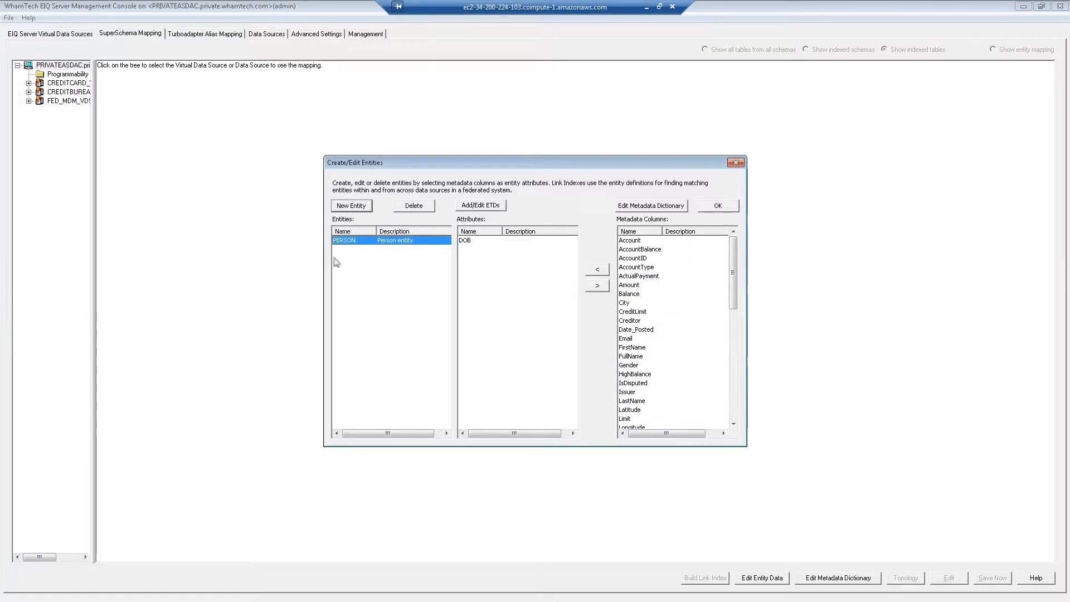
click(649, 262)
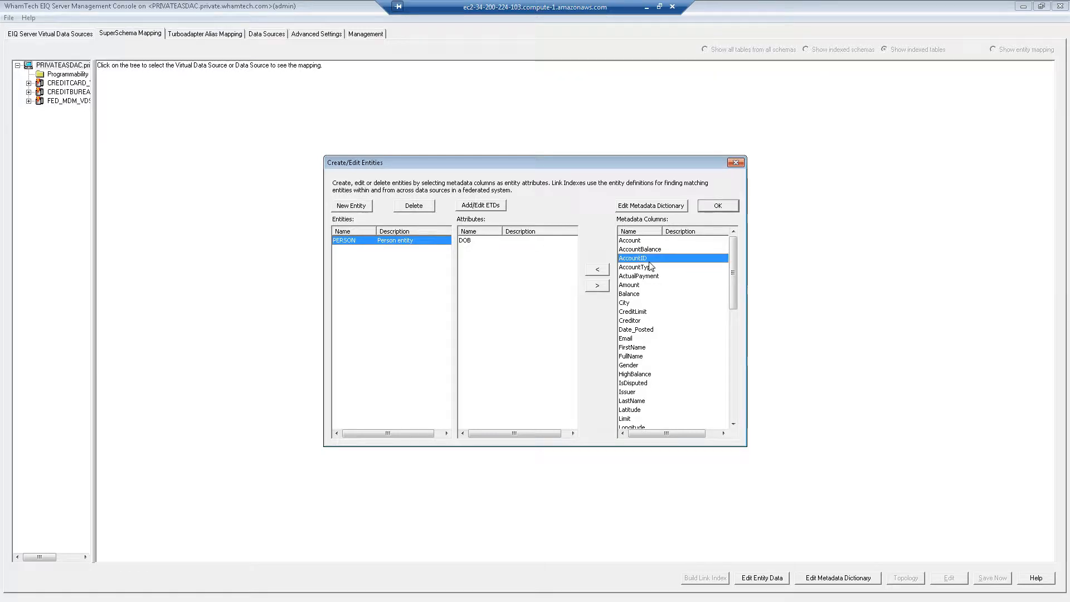
key(l)
click(597, 270)
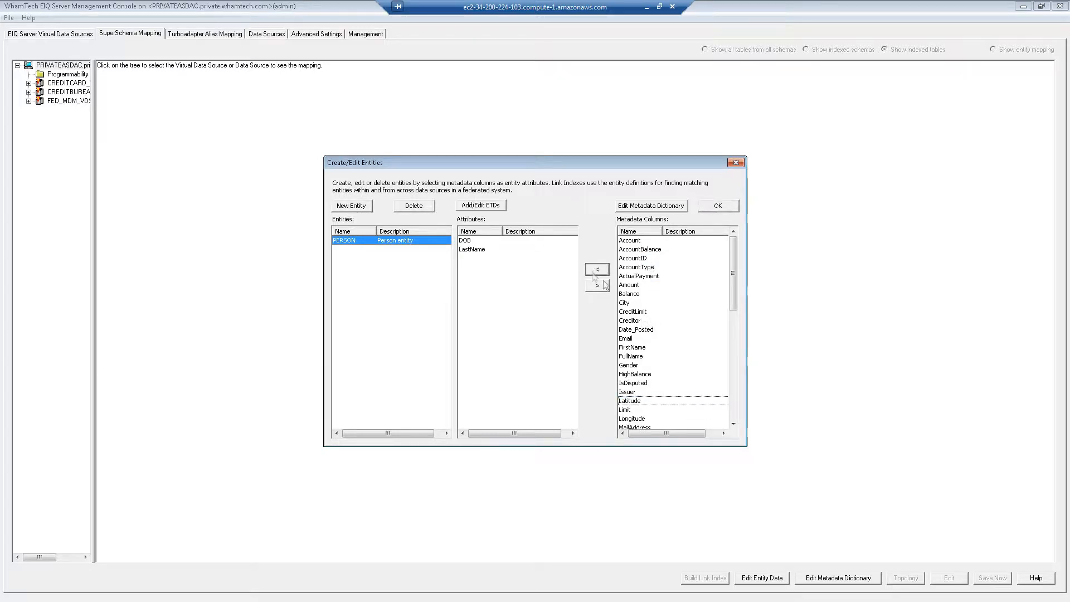
click(644, 315)
click(639, 347)
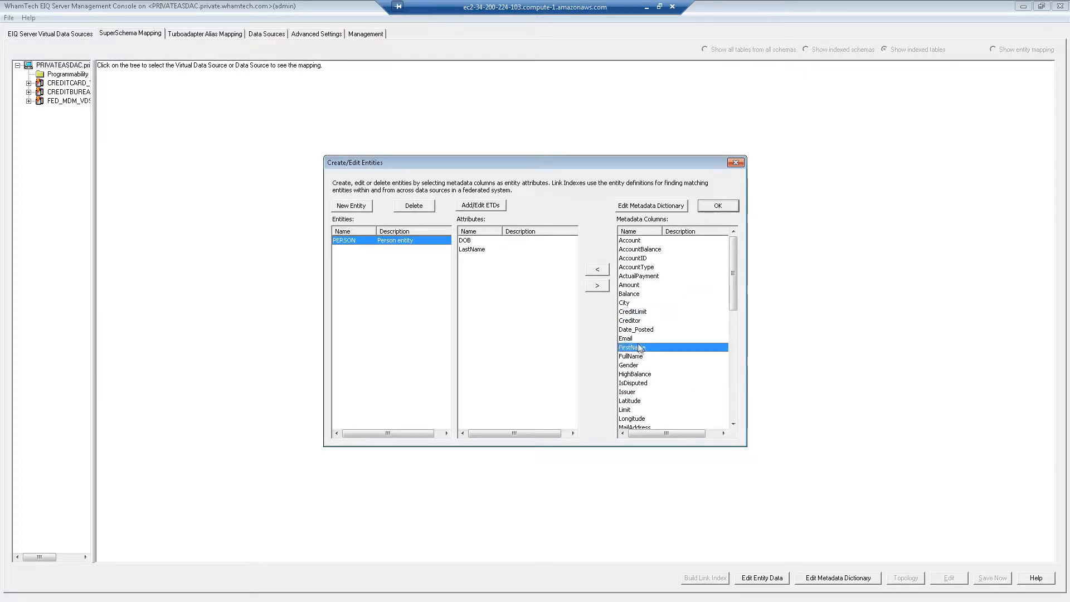
click(597, 271)
click(357, 207)
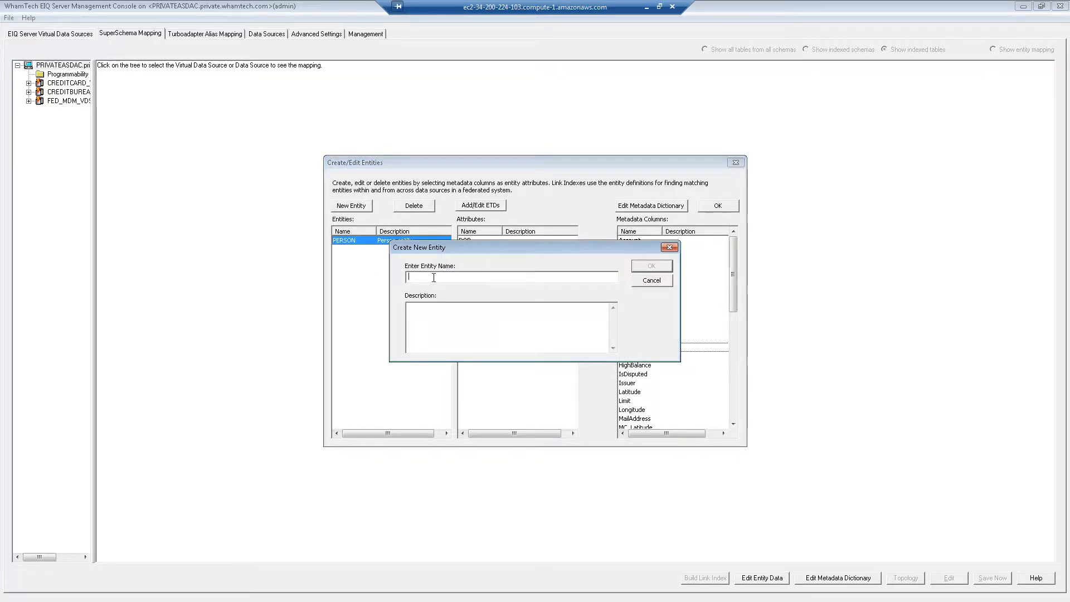
- Create ACCOUNT ('Account Information') with Account and Issuer attributes, removing the default DOB
text(ACCOUNT)
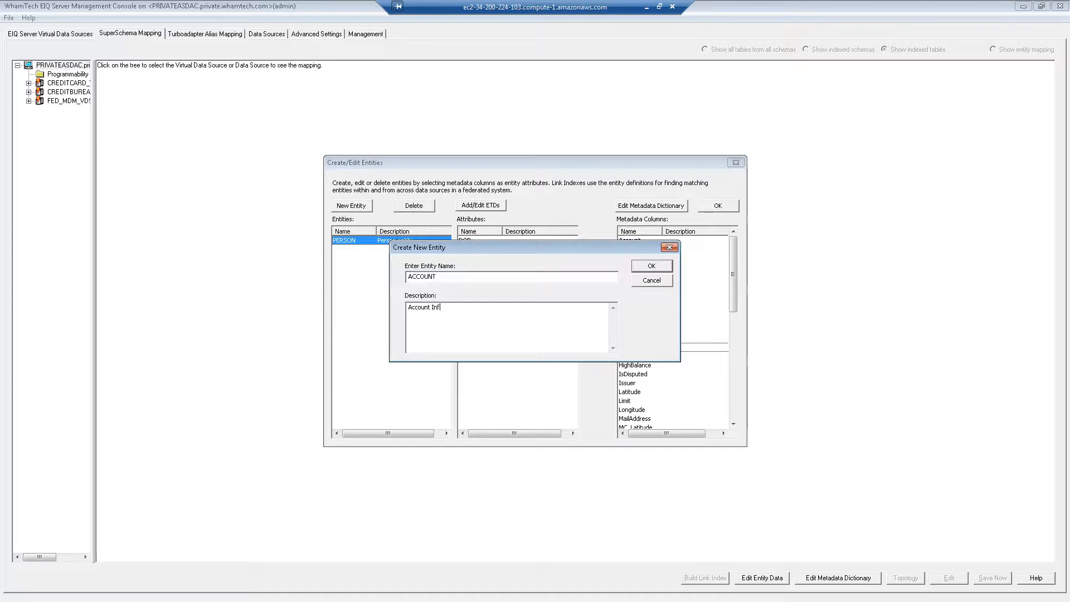
text(tion)
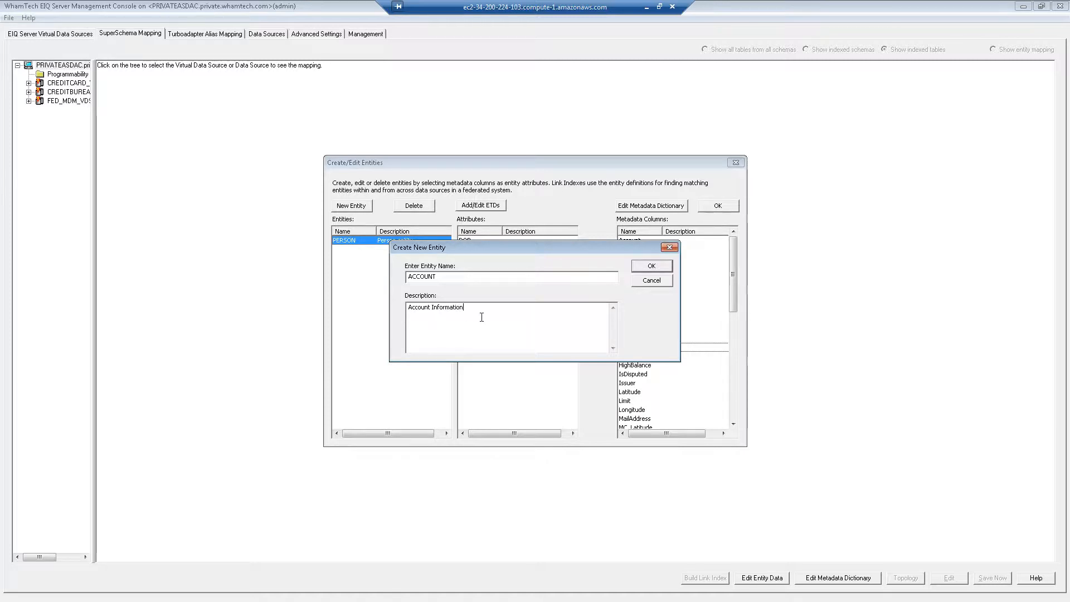
click(650, 267)
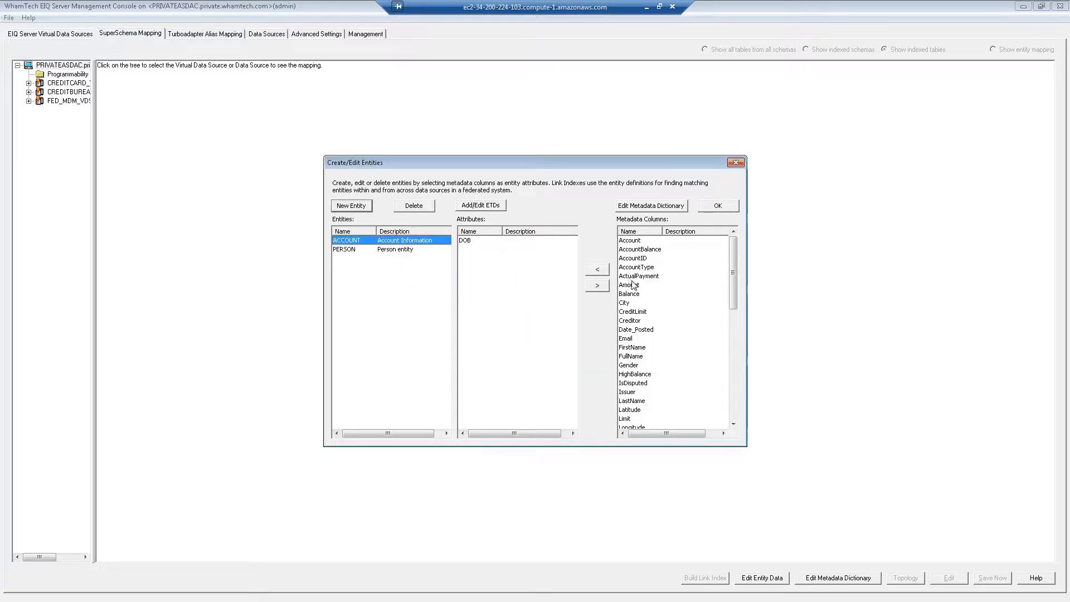
click(633, 243)
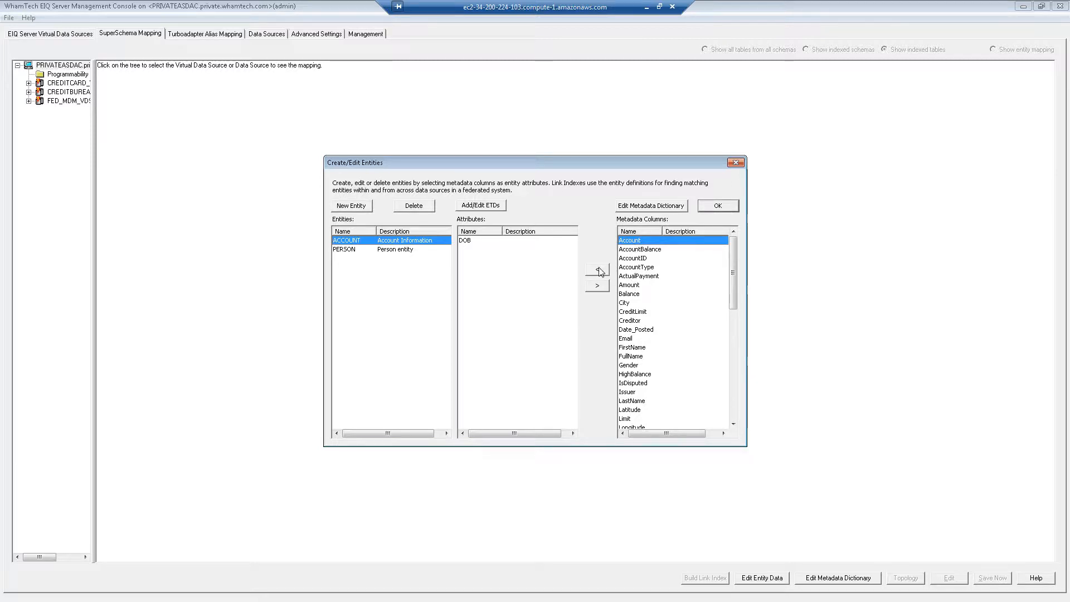
click(599, 270)
click(630, 261)
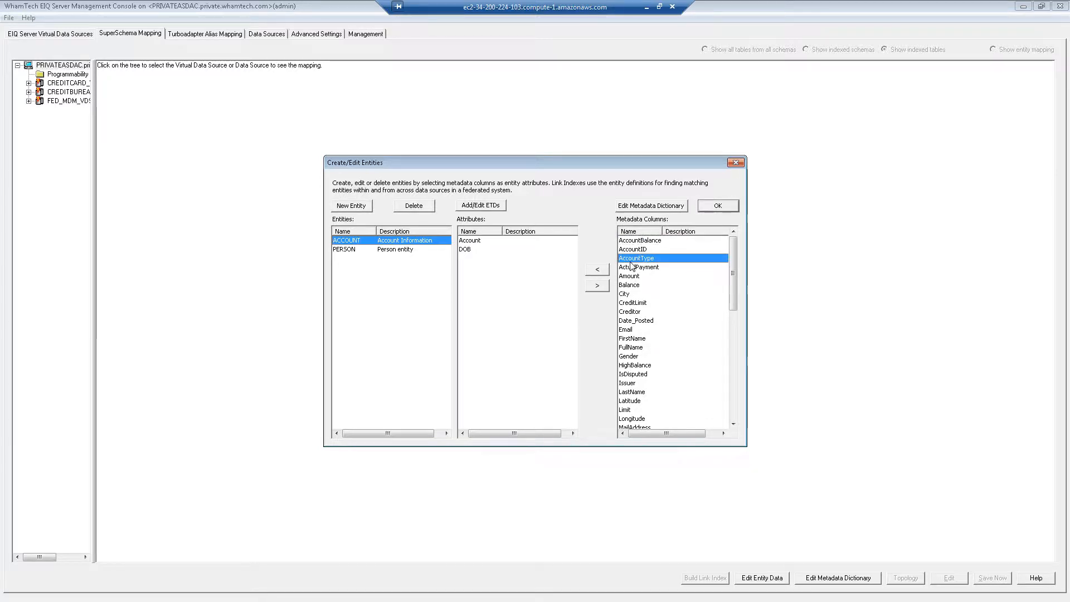
key(i)
click(630, 383)
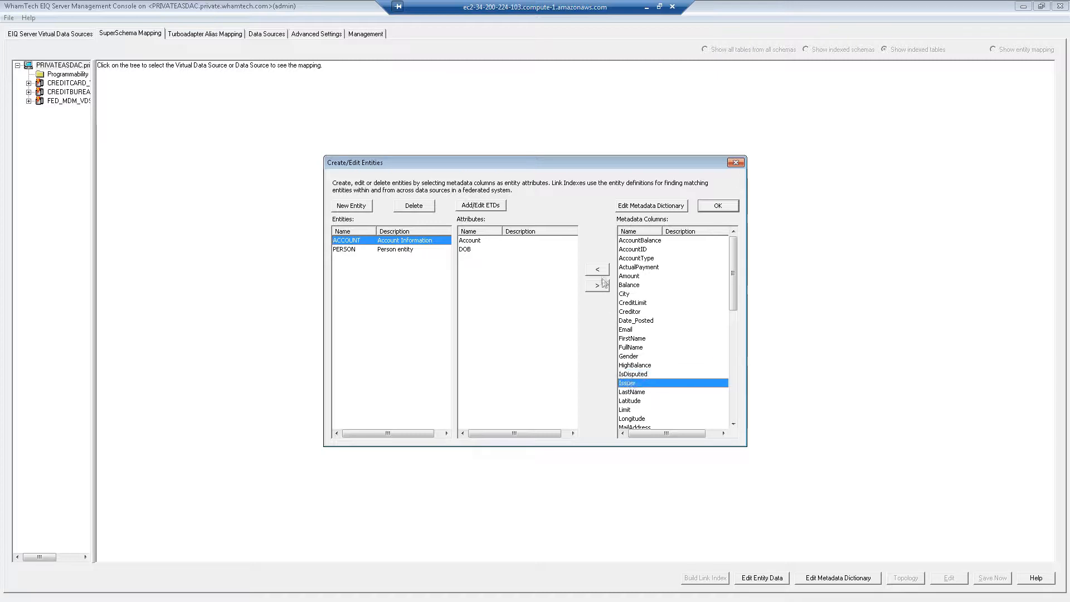
click(599, 270)
click(474, 250)
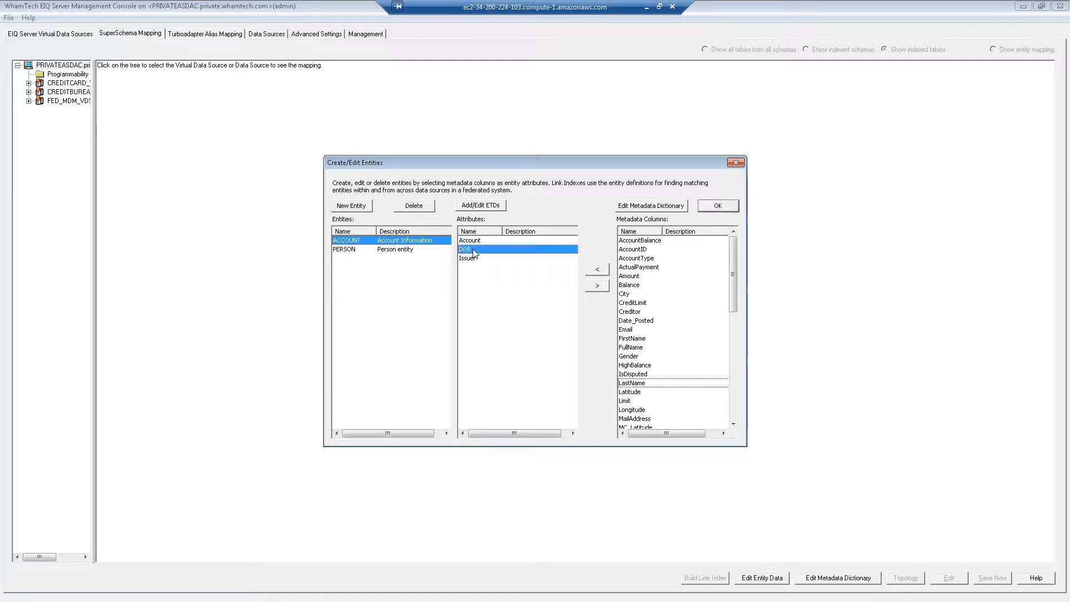
click(599, 287)
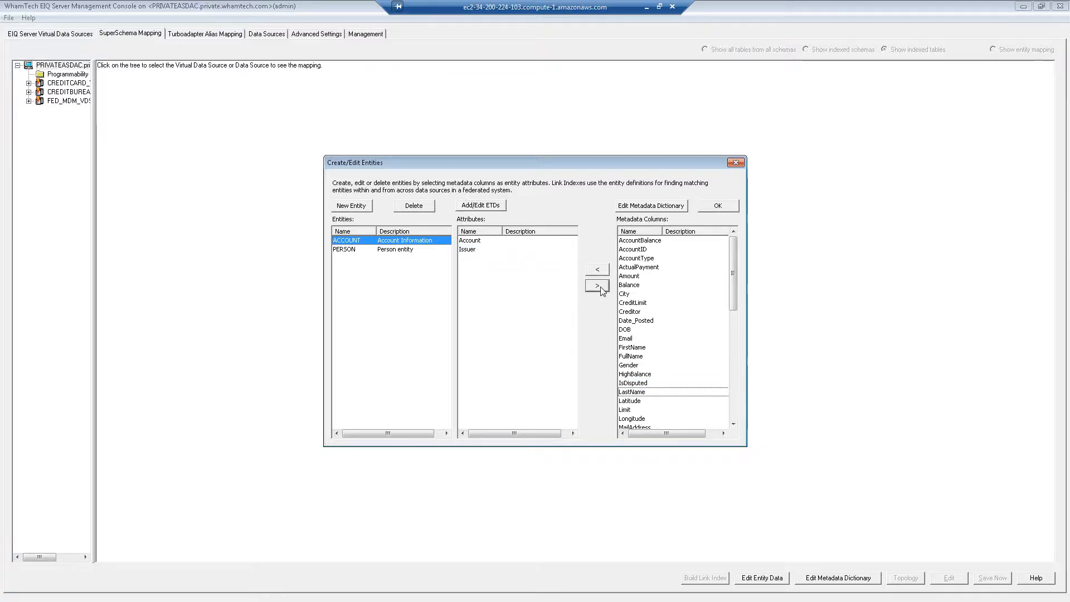
- Create a new ADDRESS entity described as 'Address Info'
click(352, 208)
text(ADDRESS)
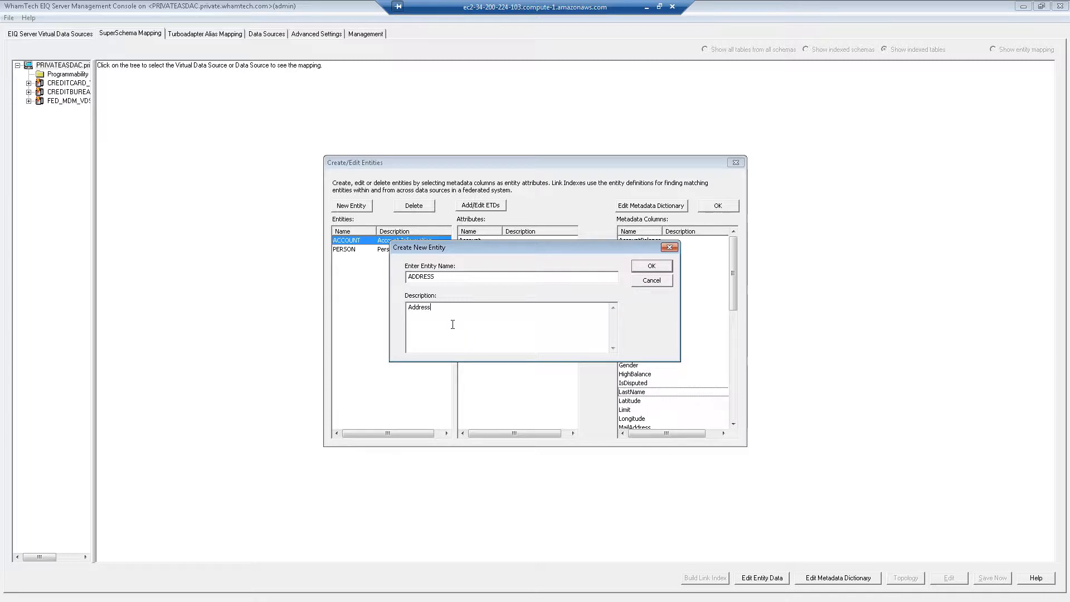
text(nfo)
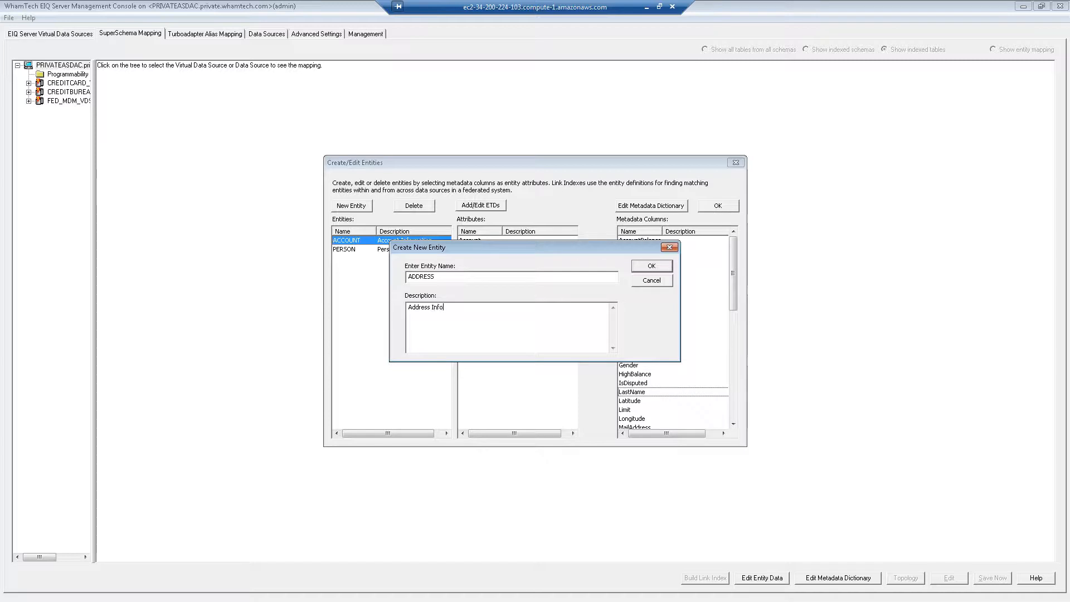
click(653, 266)
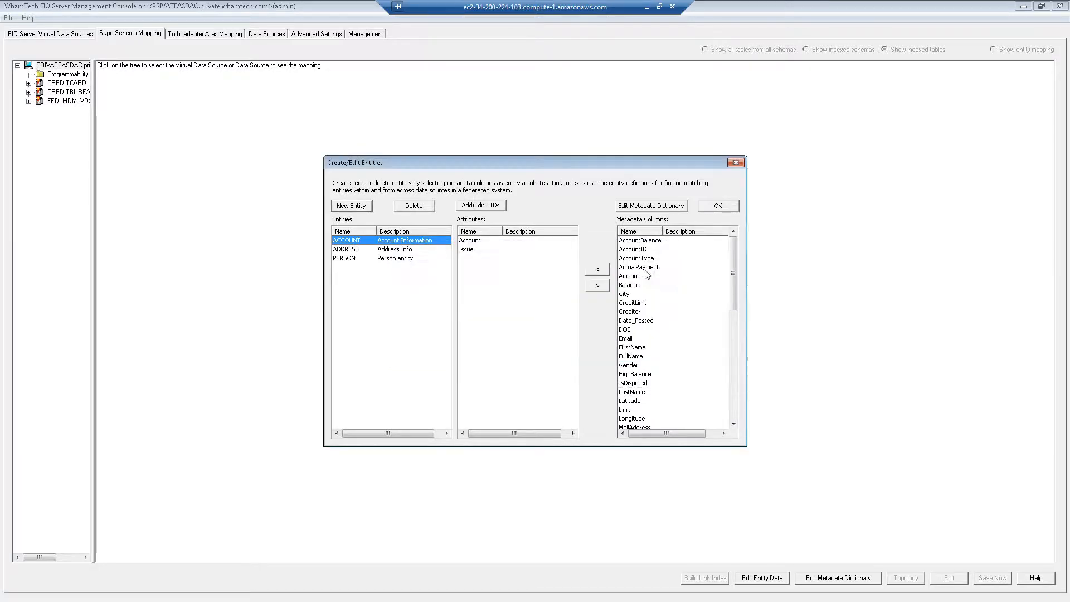
- Add City and State as ADDRESS attributes
click(371, 252)
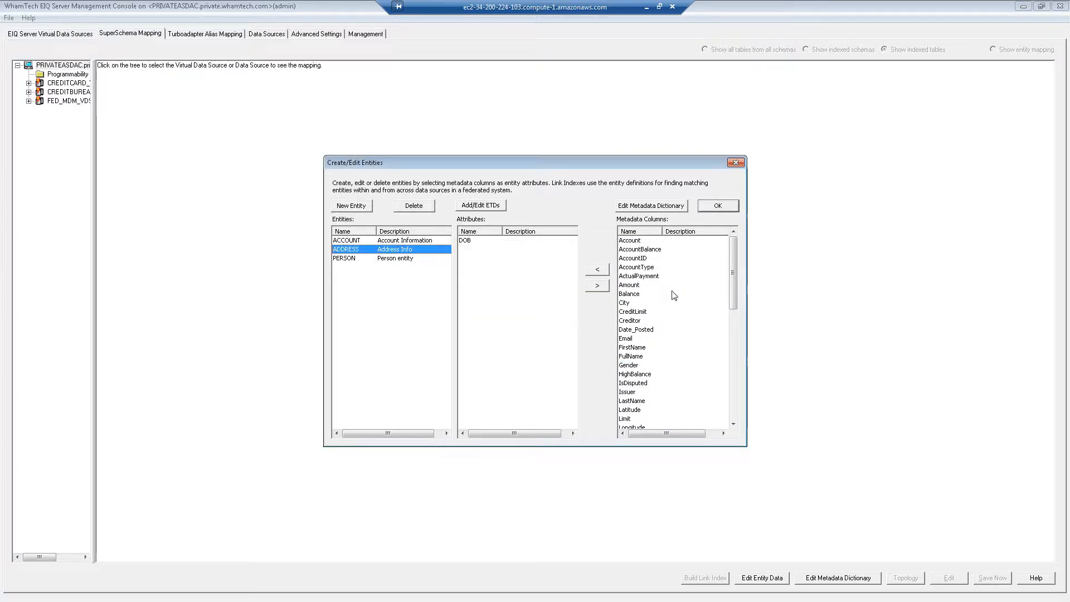
click(642, 271)
key(c)
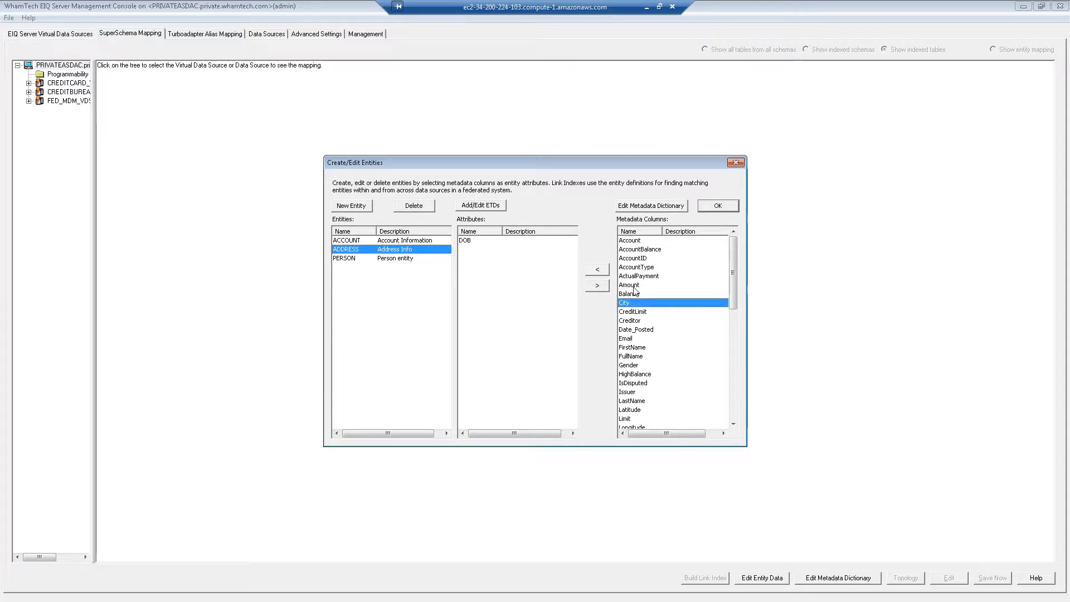
click(594, 273)
key(s)
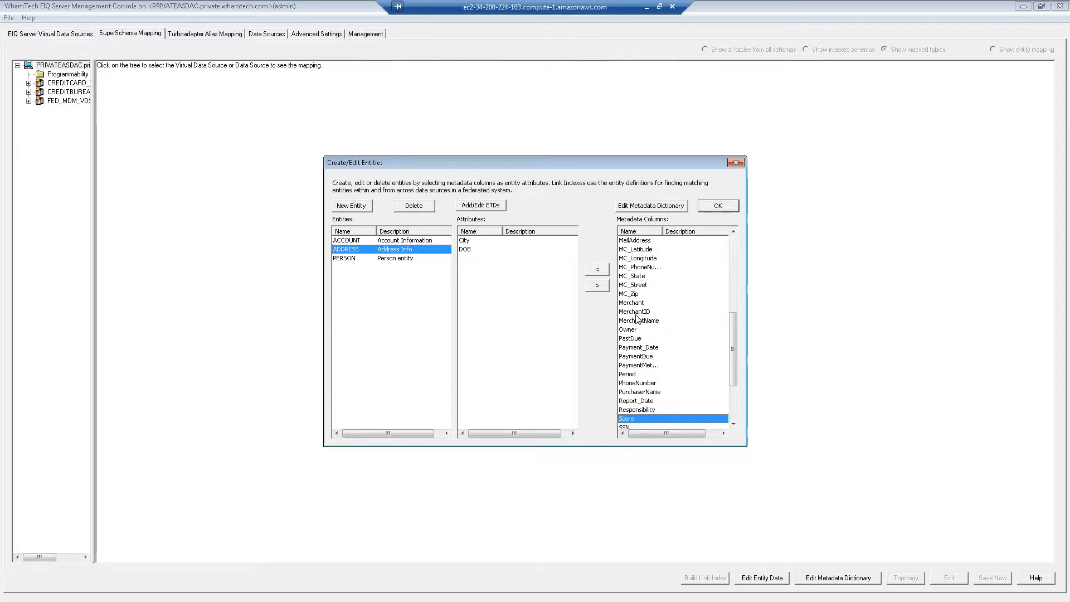
key(s)
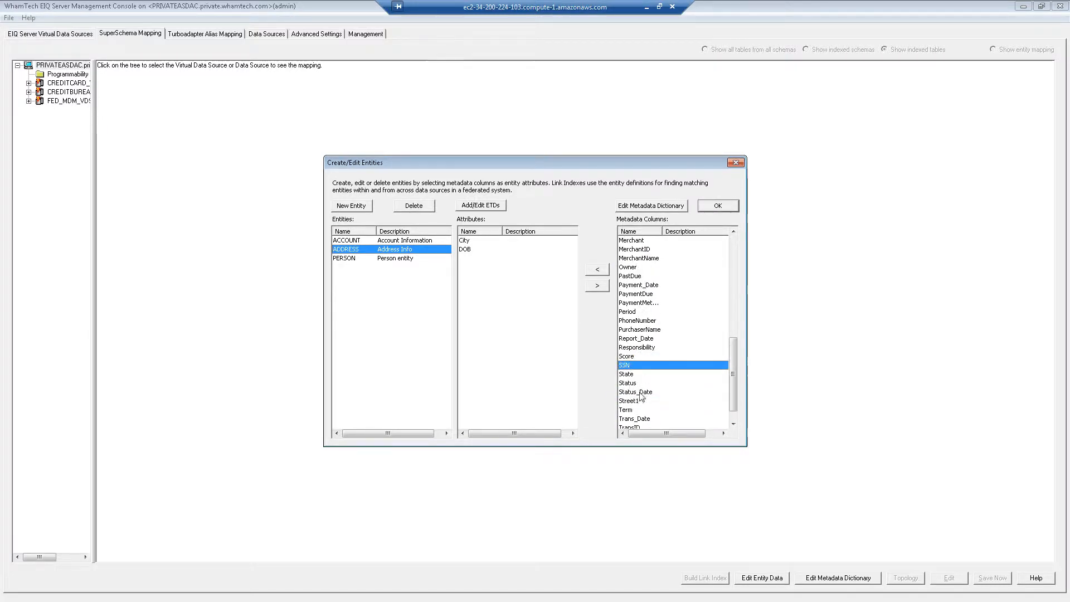
click(627, 375)
click(597, 269)
- Add ZipCode to ADDRESS and remove DOB from its attributes
click(639, 401)
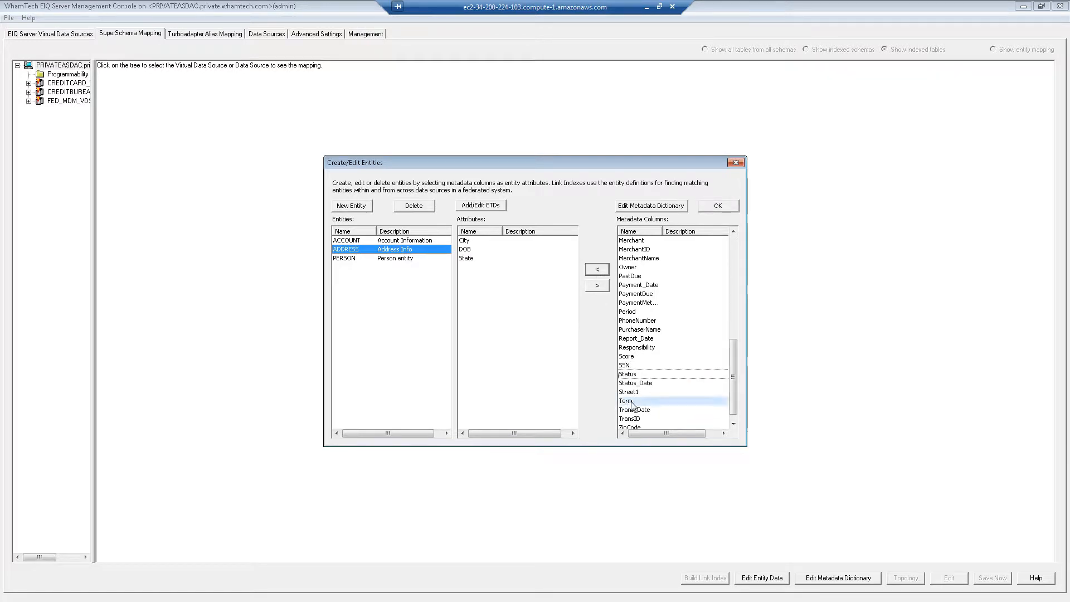
scroll(637, 414, down, 1)
click(635, 419)
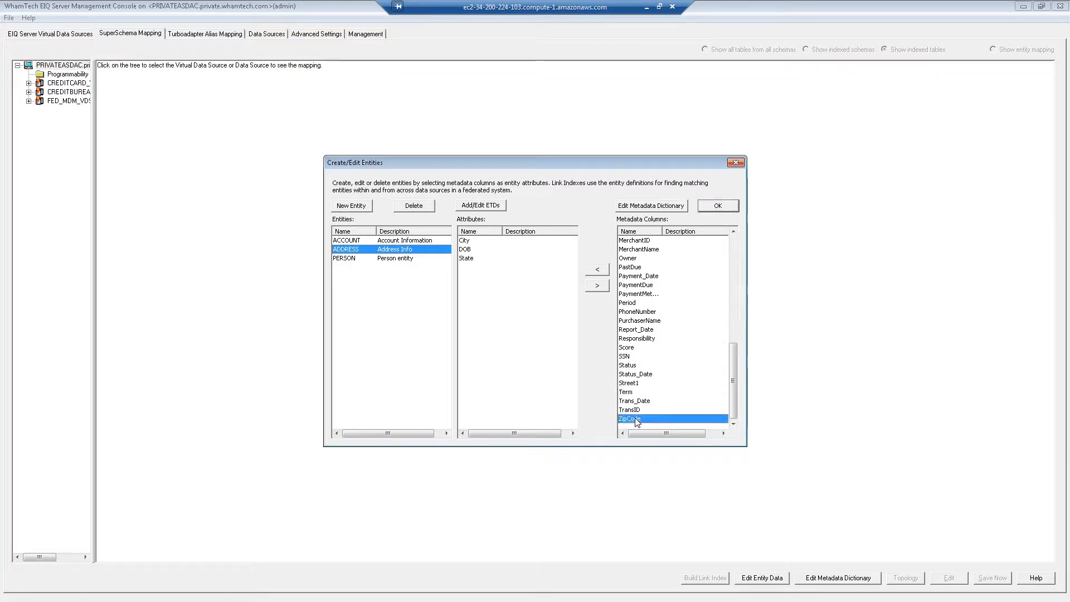
click(598, 270)
click(470, 251)
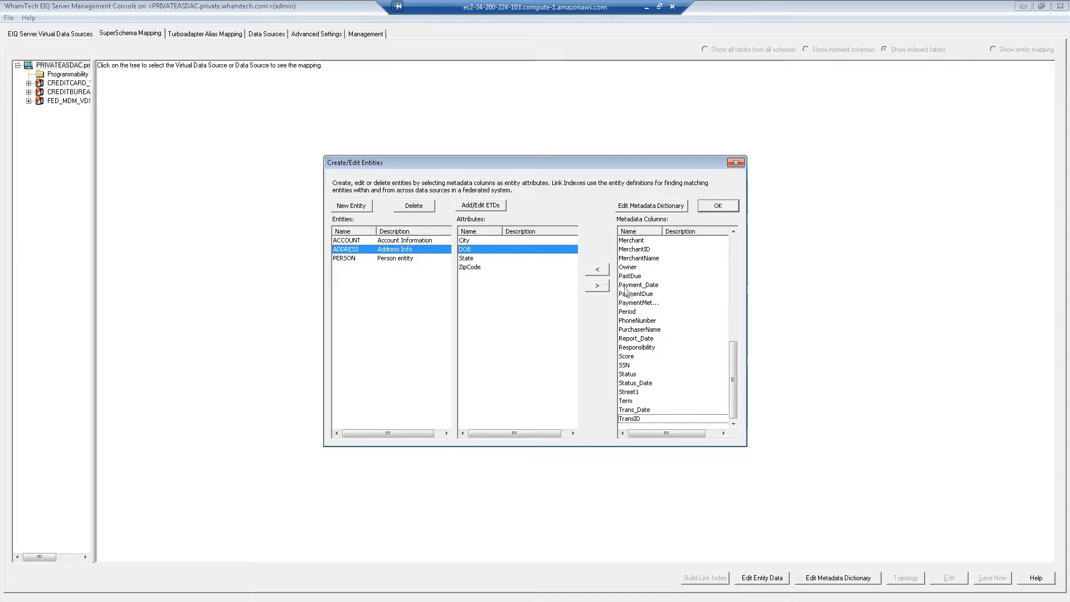
click(596, 286)
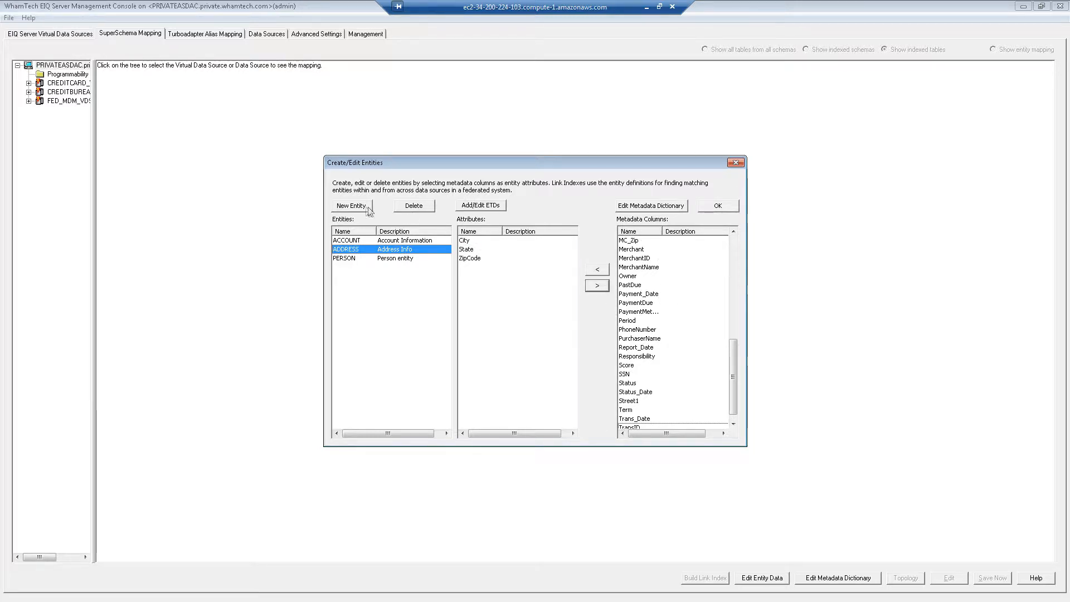
- Create an EMAIL entity with the Email column as its attribute instead of DOB
click(351, 207)
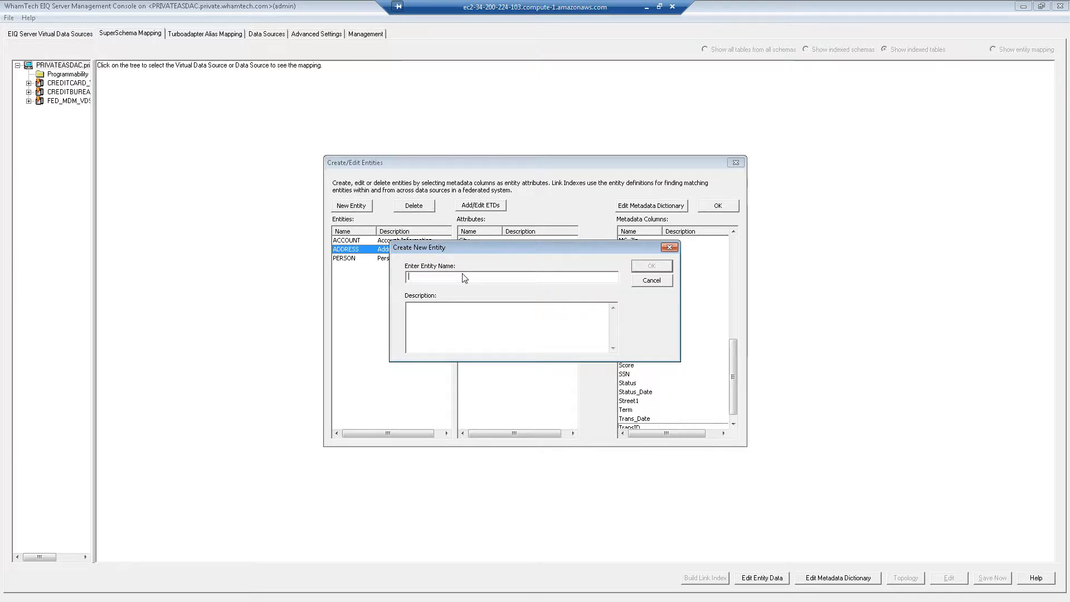
text(EMAIL)
click(651, 265)
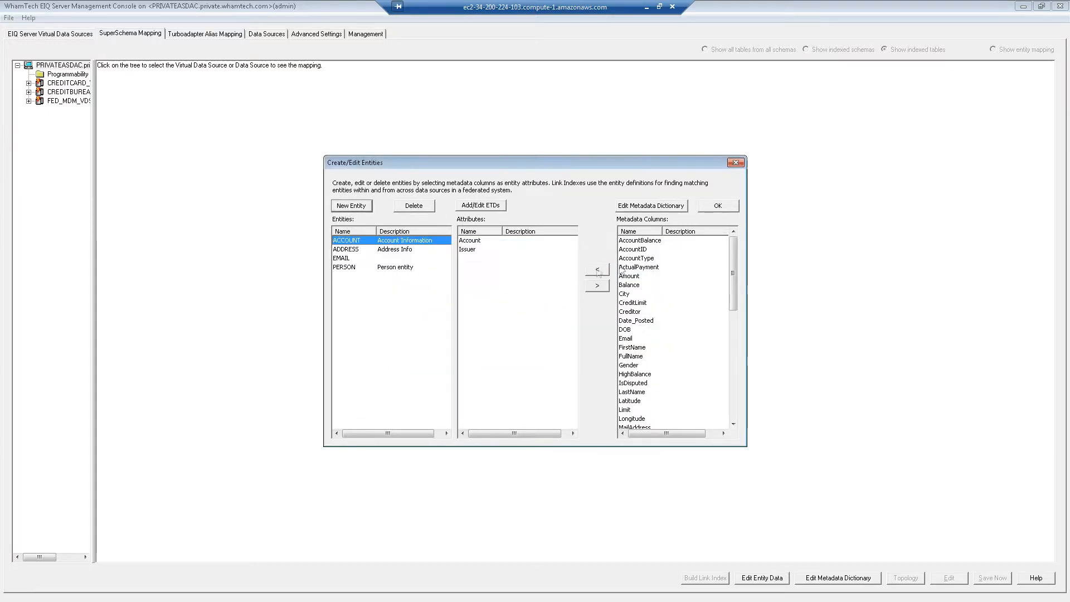
click(341, 259)
click(633, 286)
click(626, 338)
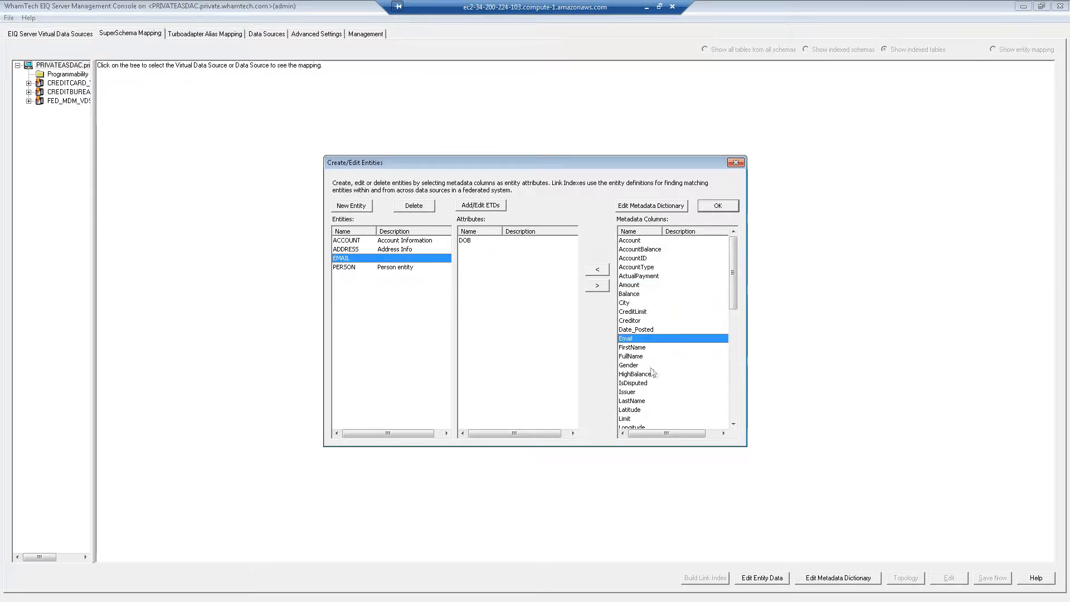
click(596, 286)
click(596, 286)
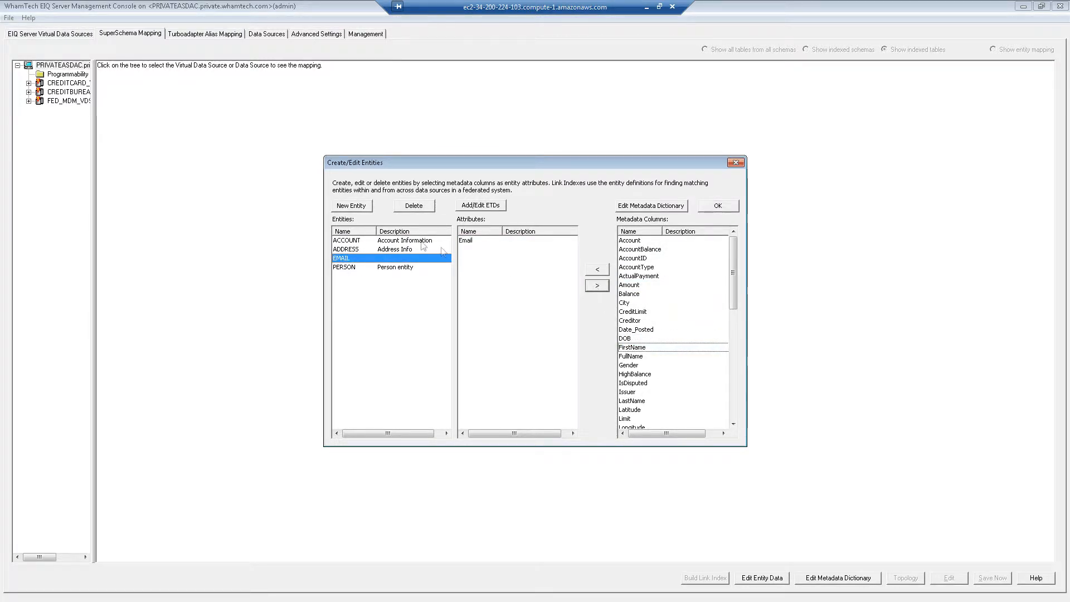
- Create a PHONENUMBER entity described as 'Phone Entity'
click(351, 207)
text(PHONENUMBER)
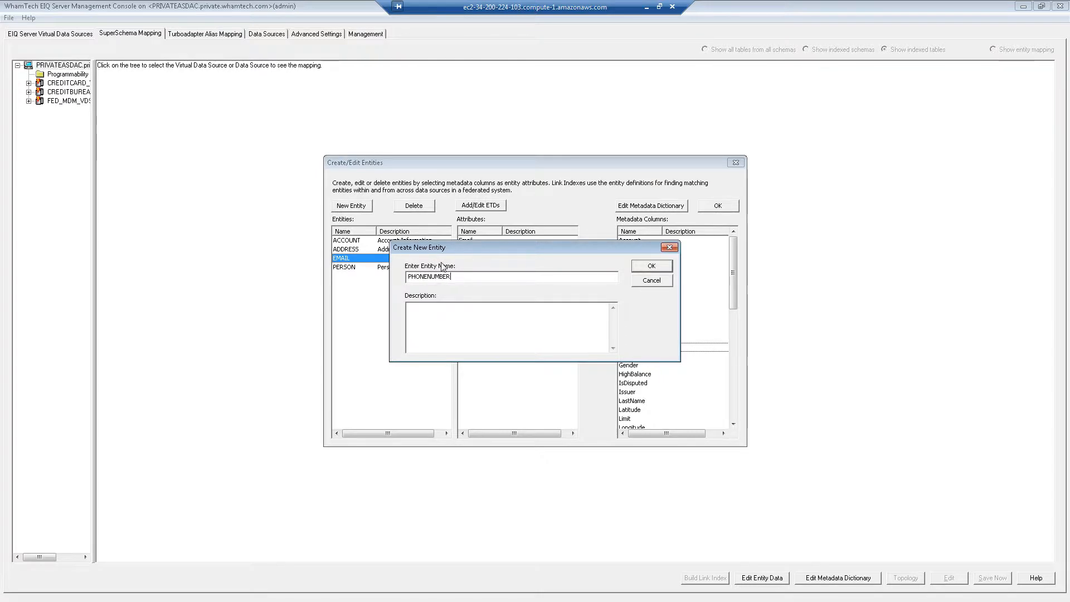
click(453, 320)
text(Phone Entity)
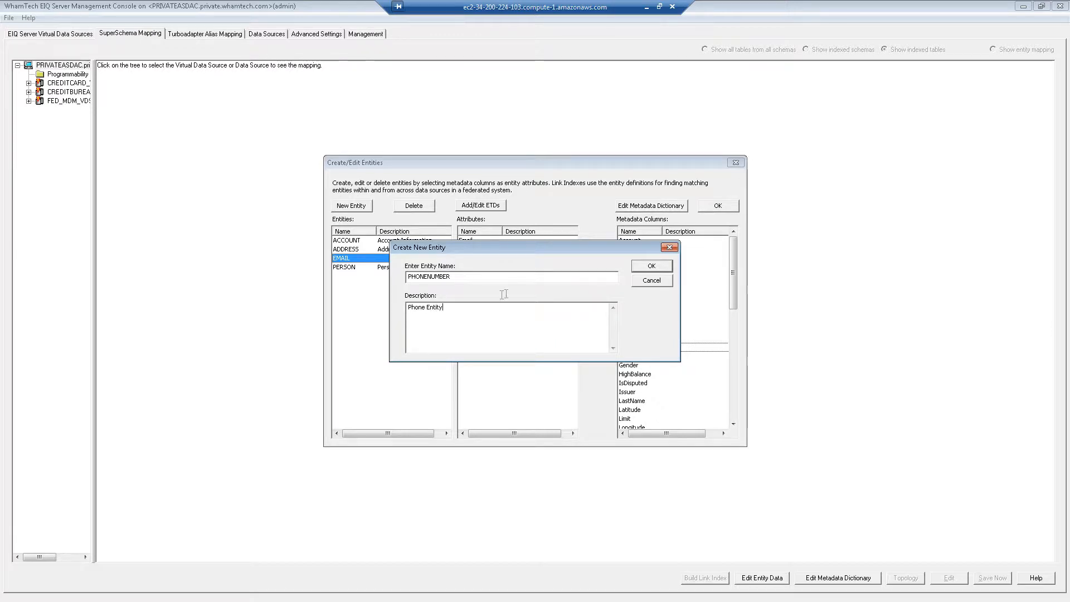
click(651, 266)
- Give PHONENUMBER the PhoneNumber attribute and remove DOB
click(383, 276)
click(639, 313)
key(p)
scroll(641, 319, down, 3)
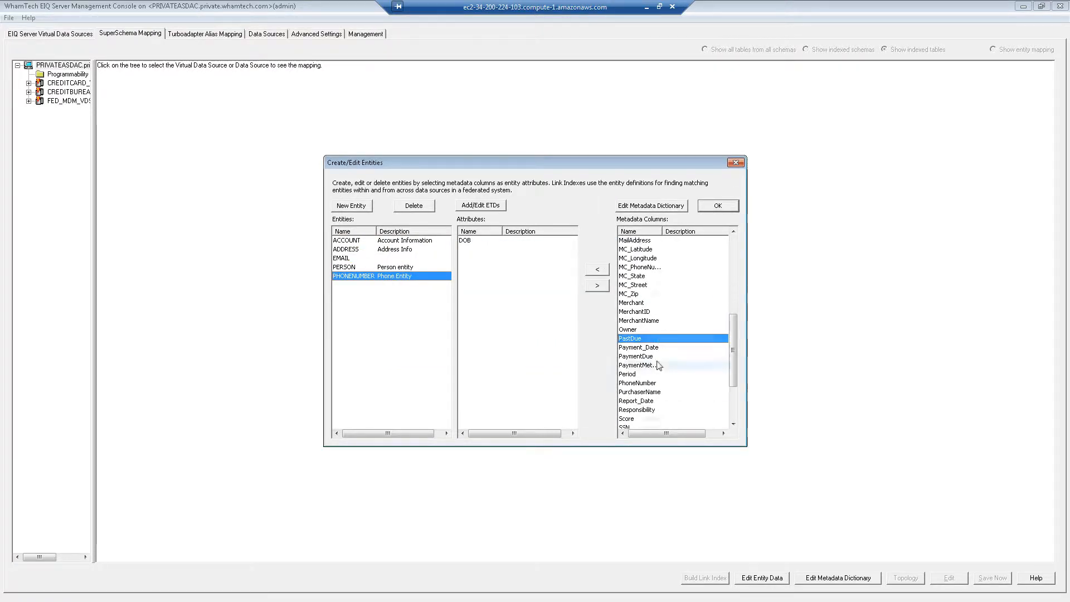
click(637, 383)
click(597, 285)
click(468, 241)
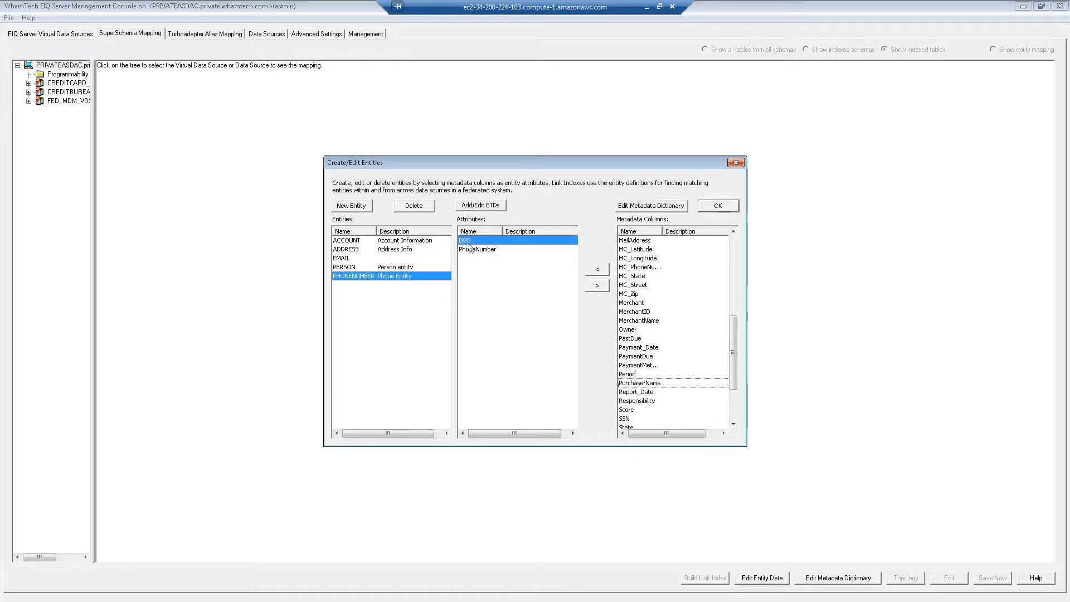
click(600, 286)
- Create an SSN entity and add the SSN column as its attribute
click(361, 208)
text(SSN)
click(652, 266)
click(340, 283)
click(668, 305)
key(s)
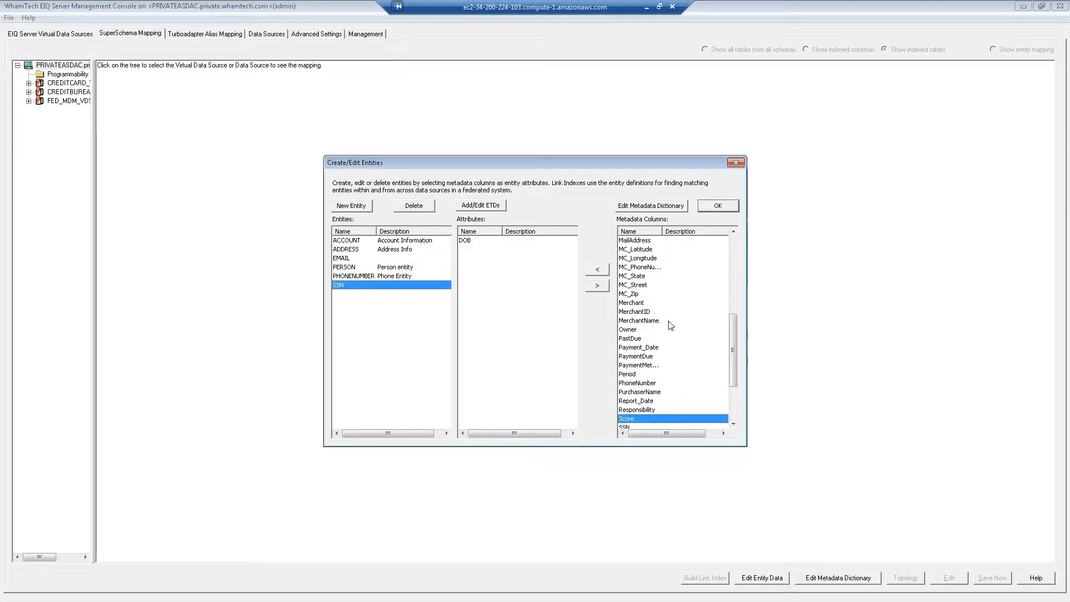
scroll(671, 325, down, 2)
click(626, 374)
click(599, 273)
- Remove DOB from SSN and create a TRANSACTION entity described as 'Transactional Items'
click(597, 286)
click(359, 210)
text(TRANSACTION)
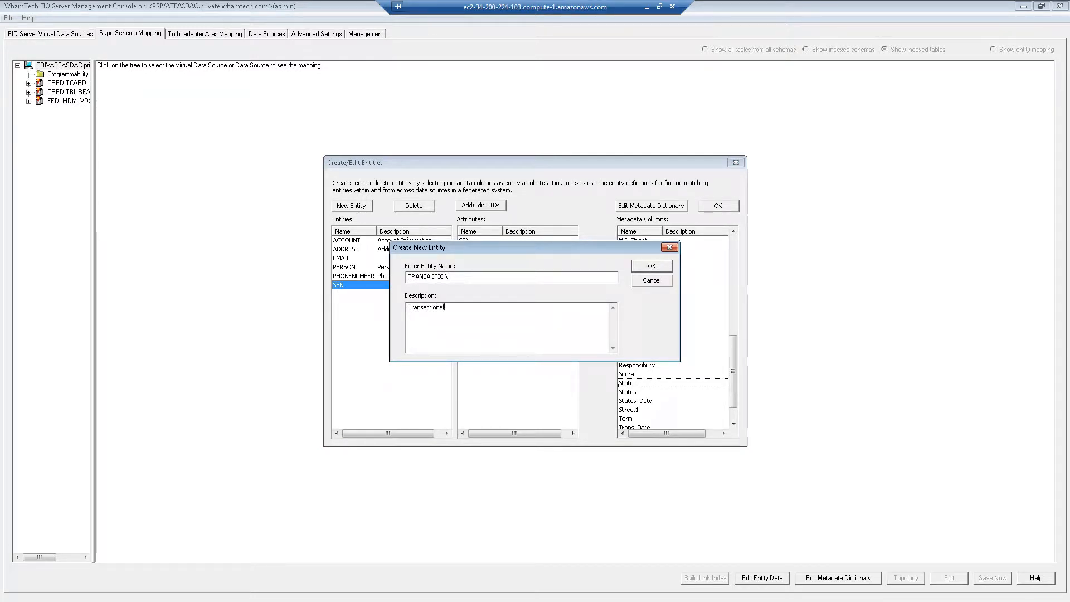
text( Items)
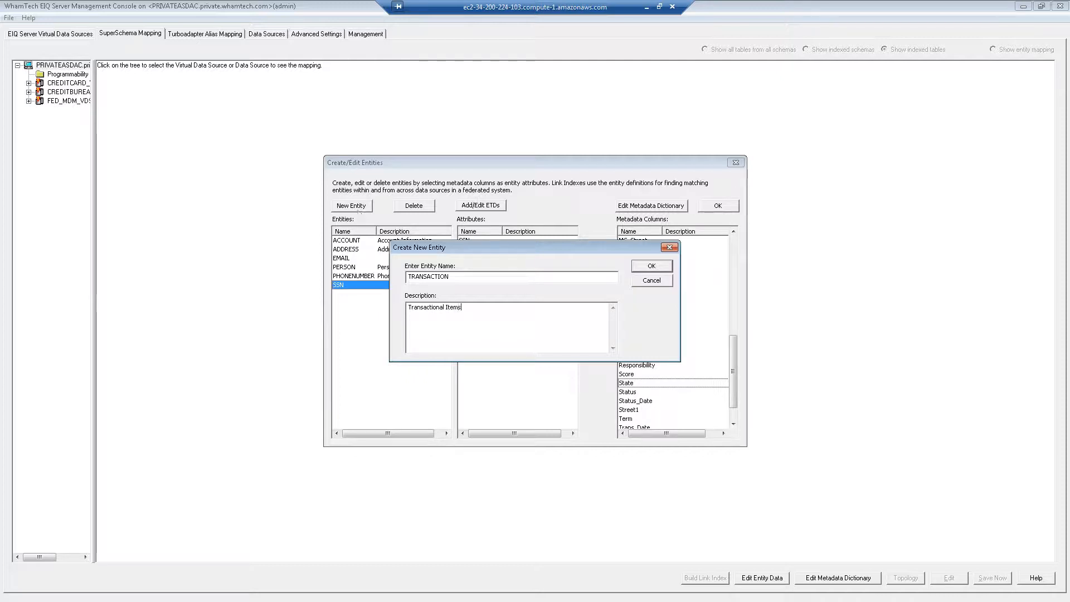
click(651, 266)
- Add Amount as a TRANSACTION attribute and remove DOB
click(372, 295)
click(638, 260)
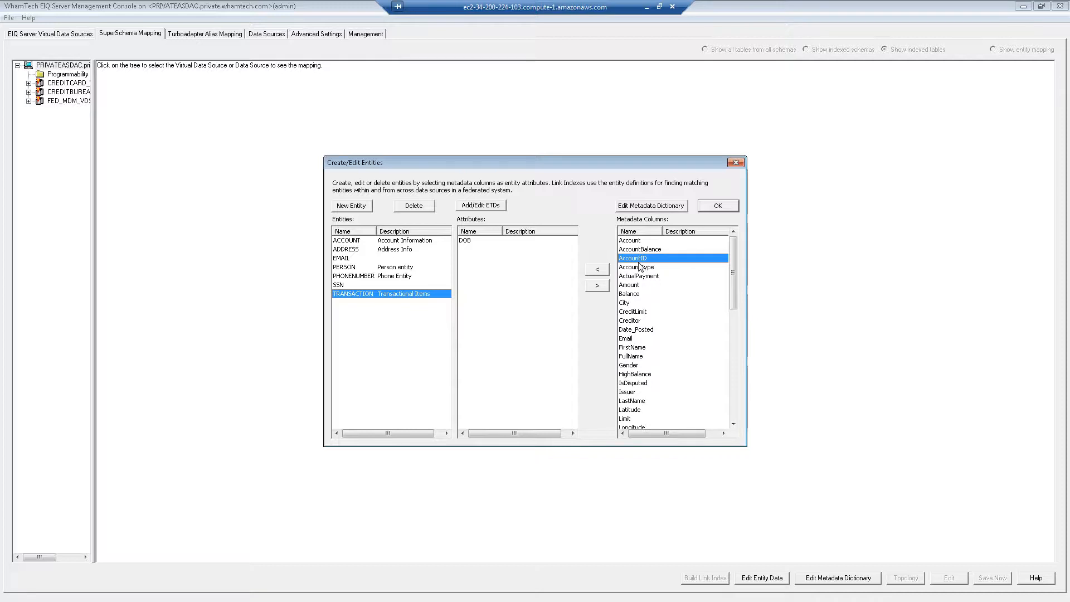
click(640, 268)
click(630, 285)
click(597, 269)
click(471, 249)
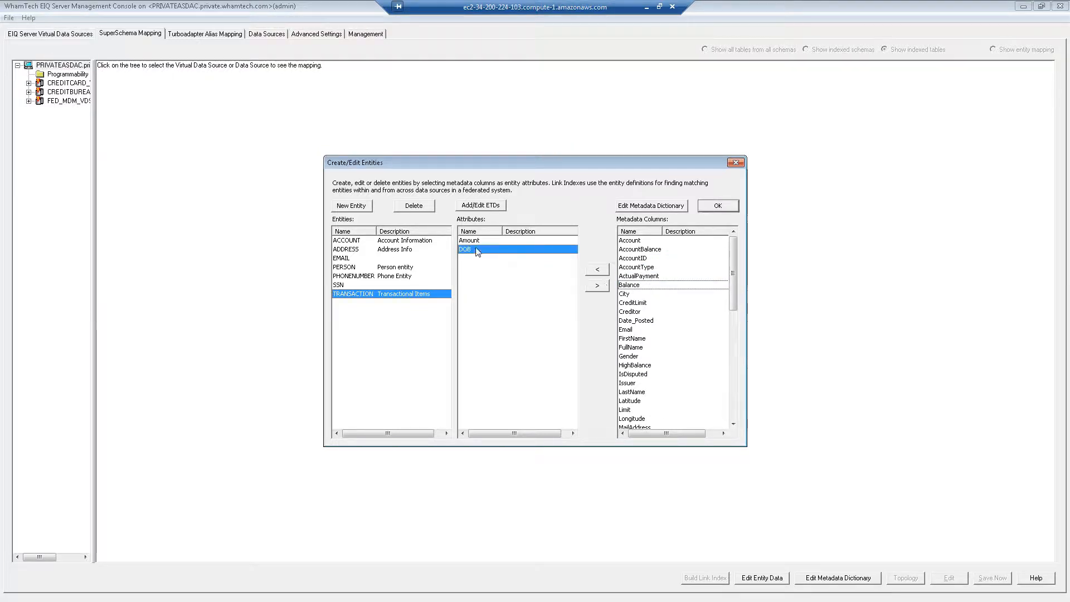
click(597, 286)
- Add MerchantName, Trans_Date and TransID as TRANSACTION attributes
click(650, 271)
key(m)
scroll(663, 307, down, 3)
scroll(674, 356, down, 2)
click(652, 365)
click(597, 269)
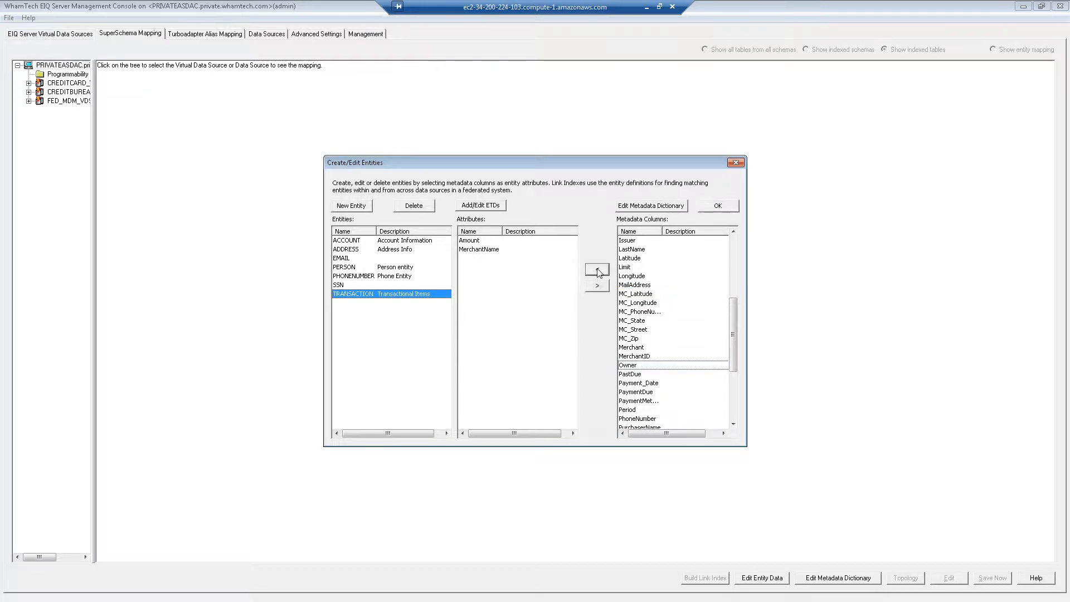
click(654, 311)
scroll(664, 346, down, 4)
click(642, 393)
click(643, 400)
click(596, 269)
click(641, 411)
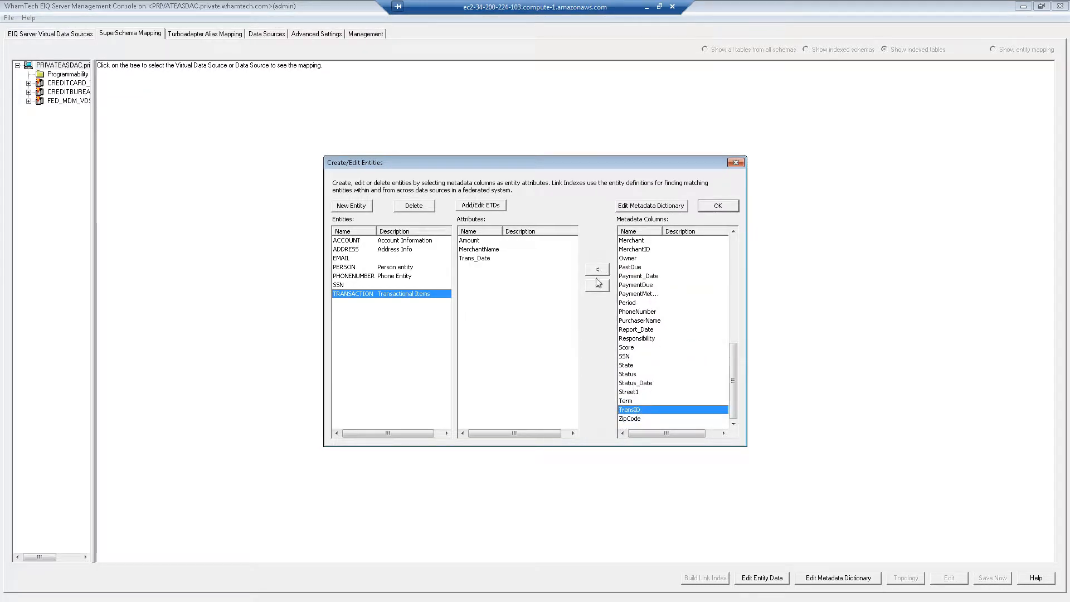
click(597, 269)
- Review the attributes of the SSN, PHONENUMBER, PERSON, EMAIL and ADDRESS entities
click(343, 285)
click(346, 277)
click(347, 267)
click(347, 258)
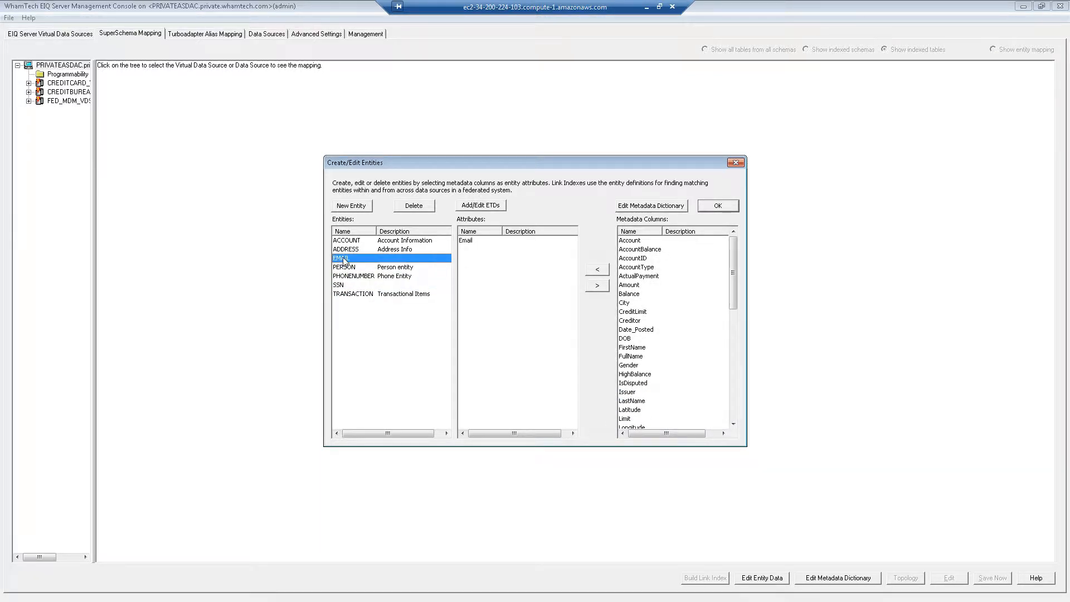
click(347, 249)
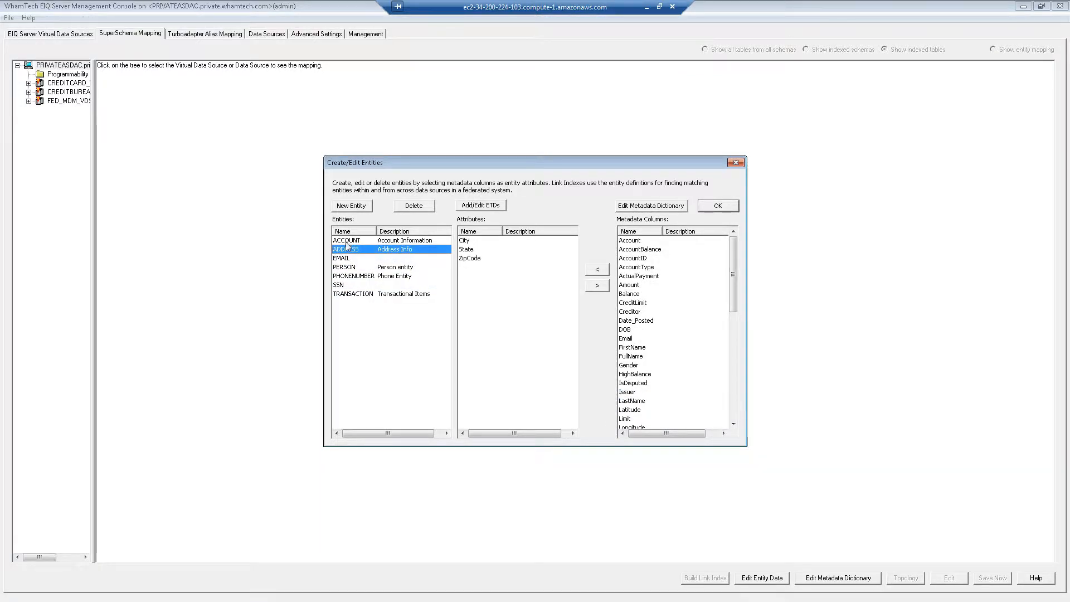
- Save the entity changes, select FED_MDM_VDS, and show its entity mapping summary
click(721, 206)
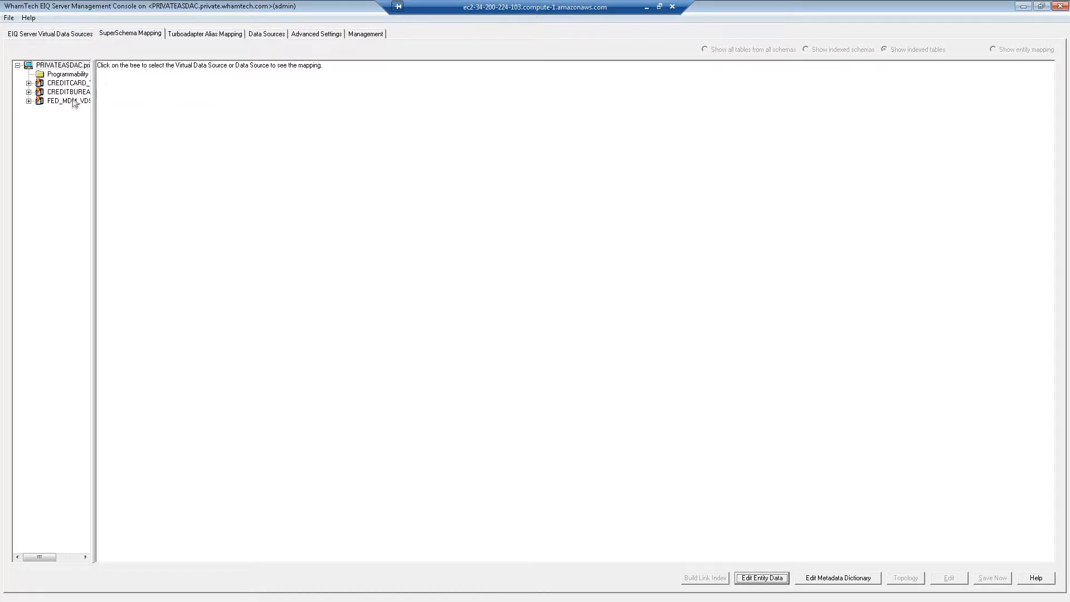
click(34, 103)
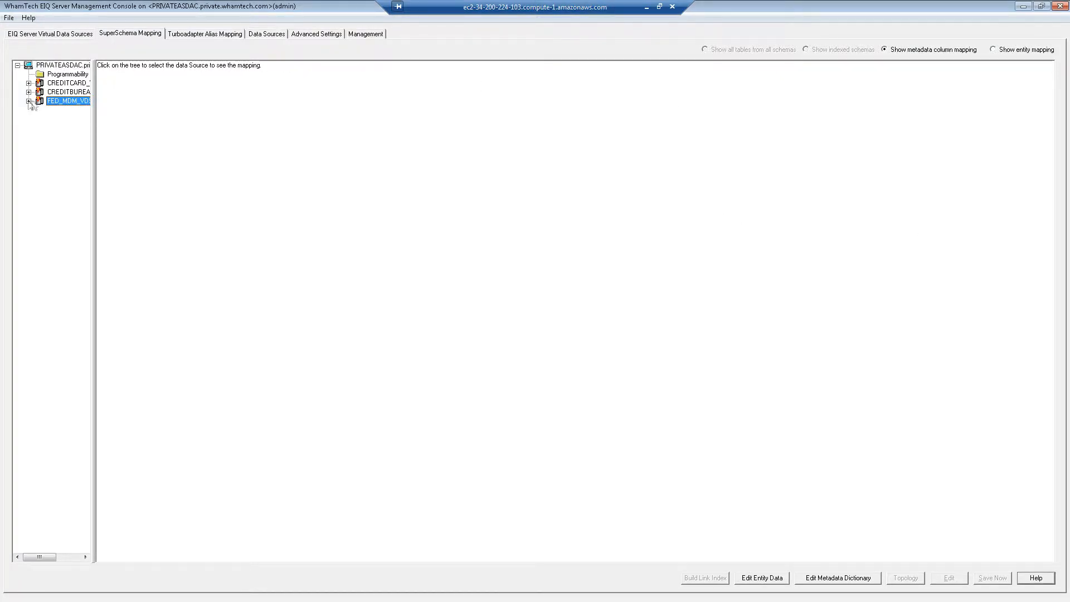
click(994, 49)
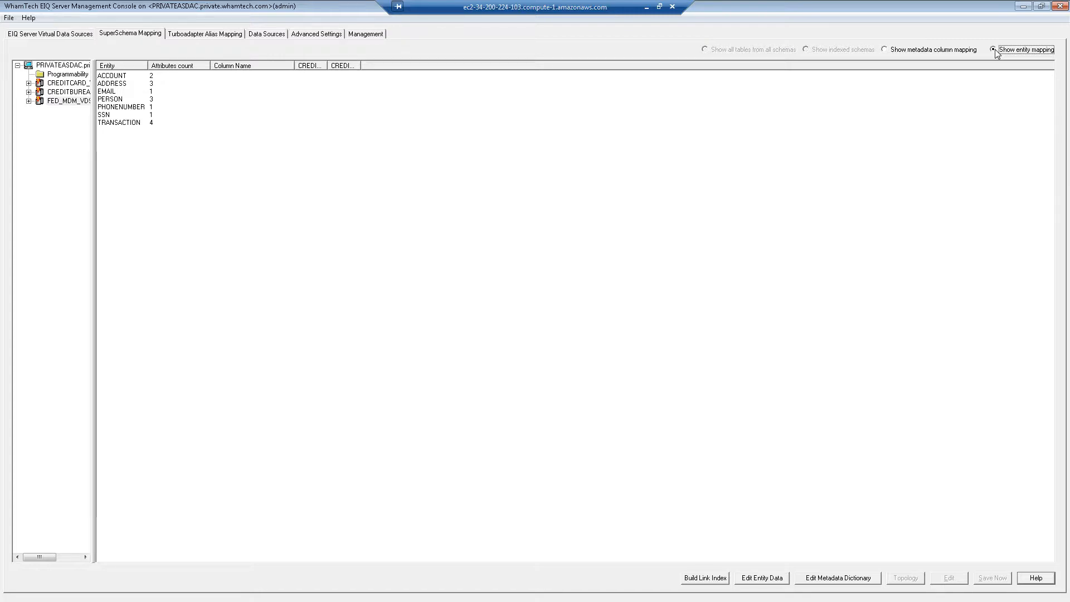
click(701, 580)
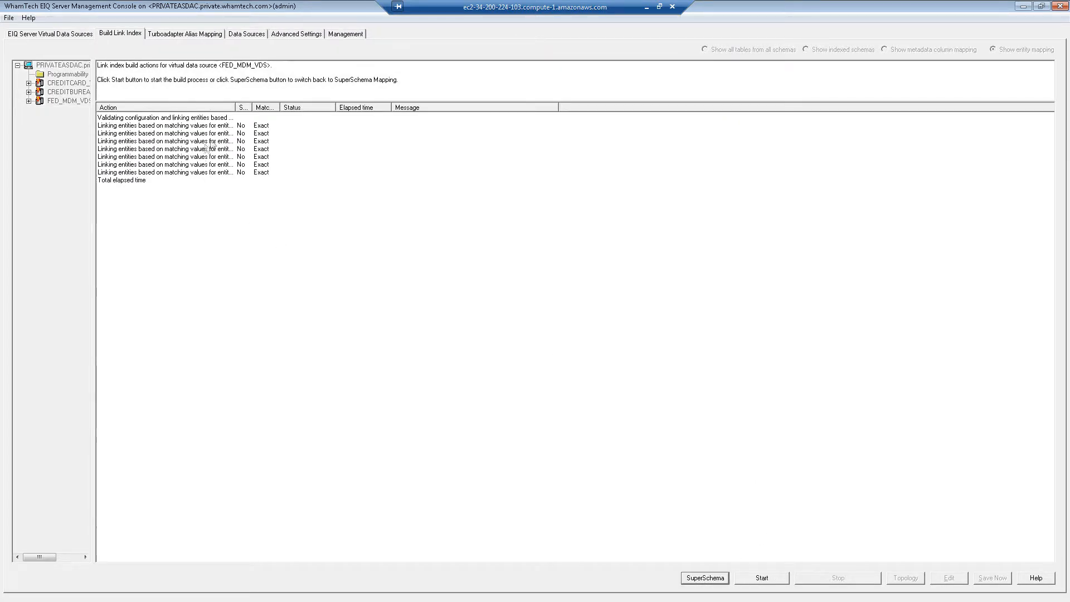
- Widen the Action column and open the matching rule settings for the PERSON link action
double_click(235, 109)
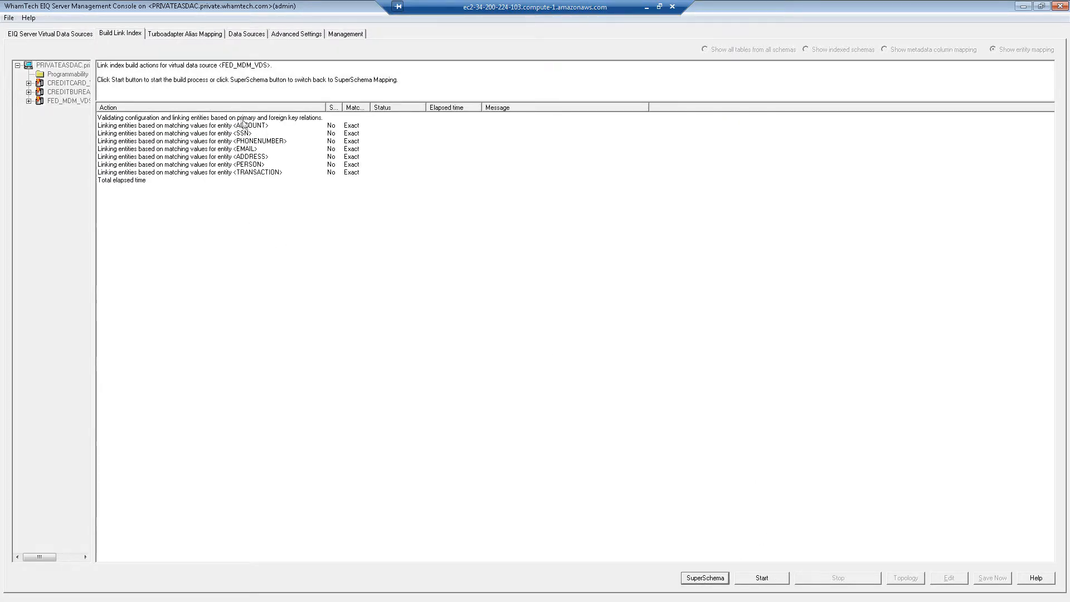
click(246, 126)
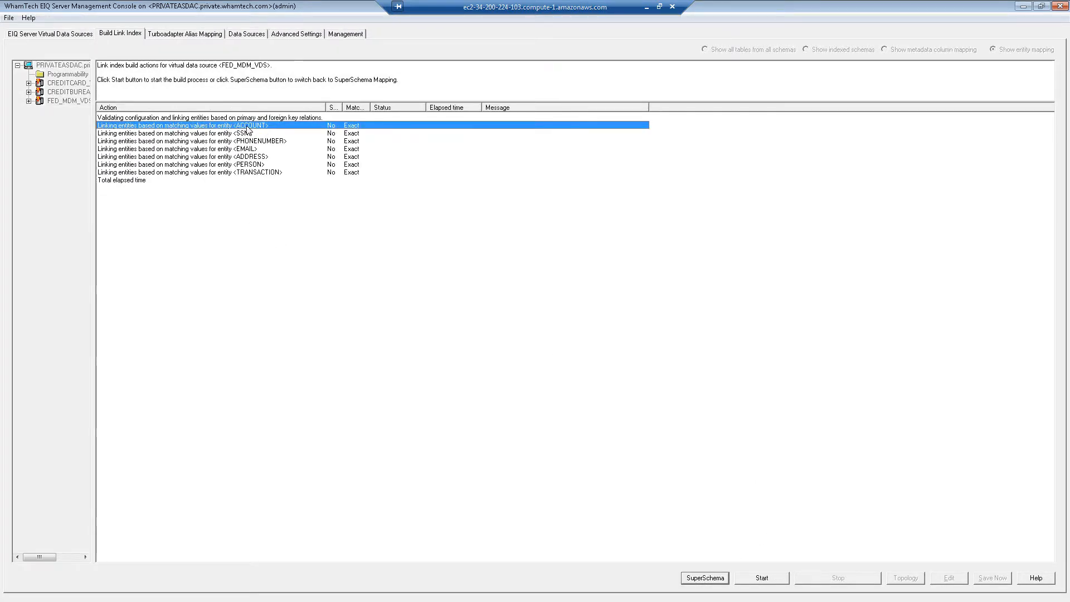
click(246, 165)
right_click(246, 164)
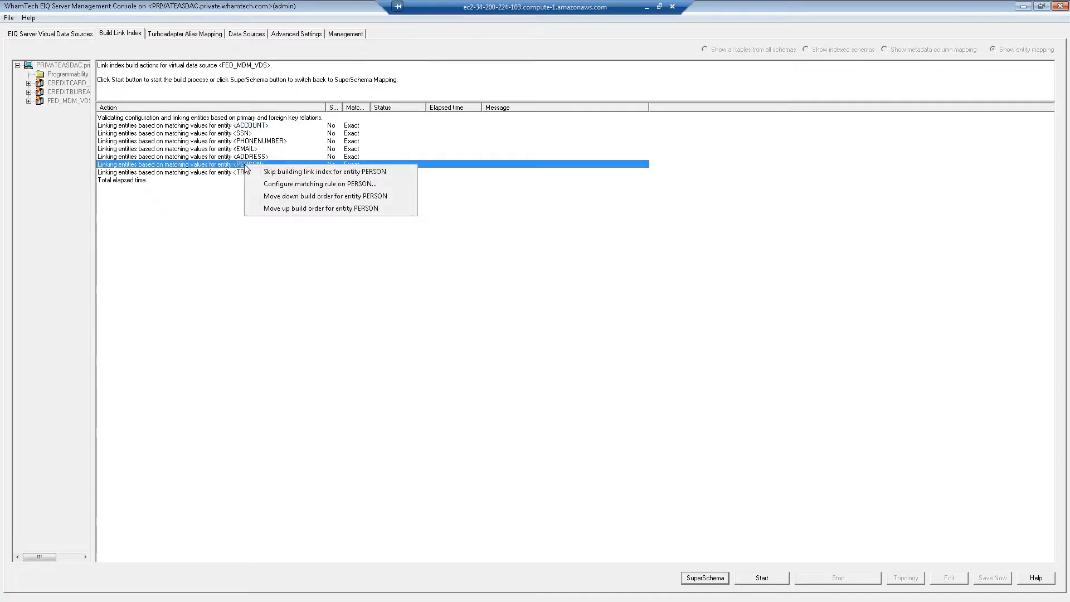
click(288, 184)
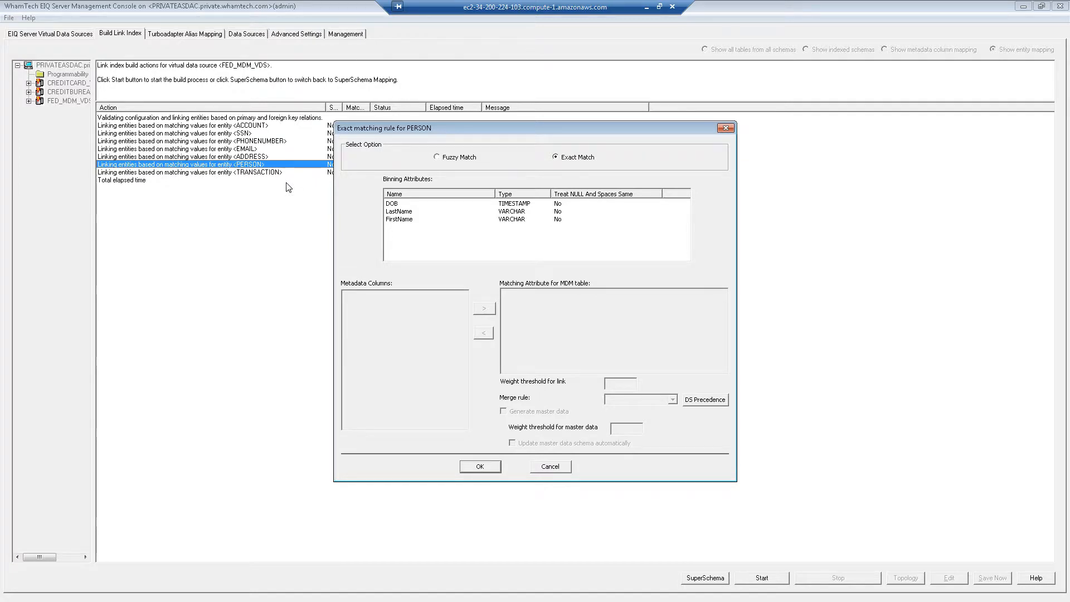
- Switch PERSON to Fuzzy Match with Metaphone matching tokens for LastName and FirstName
click(438, 157)
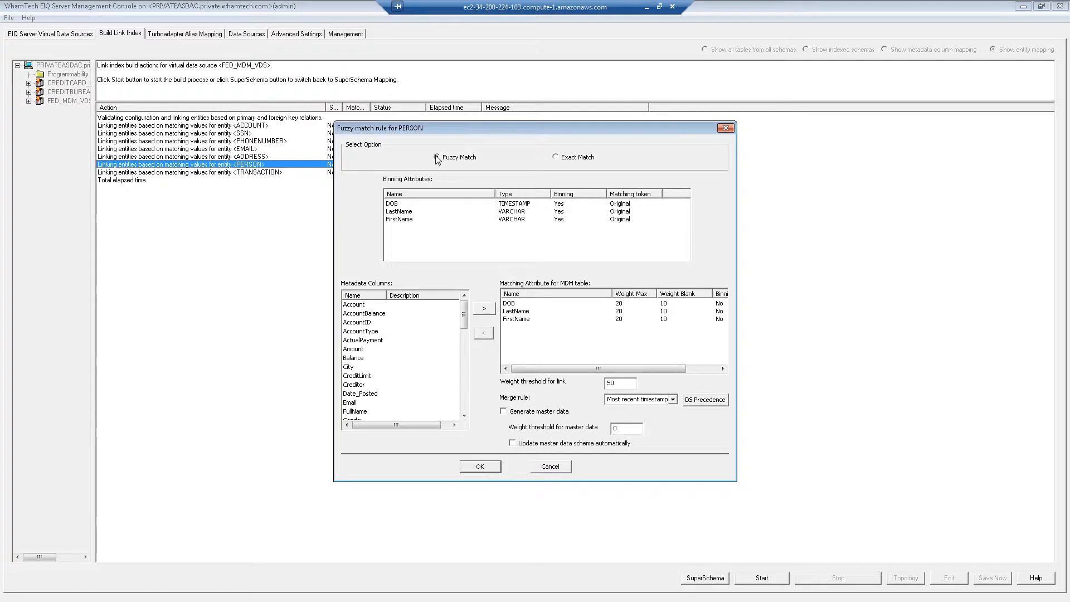
click(562, 204)
click(561, 214)
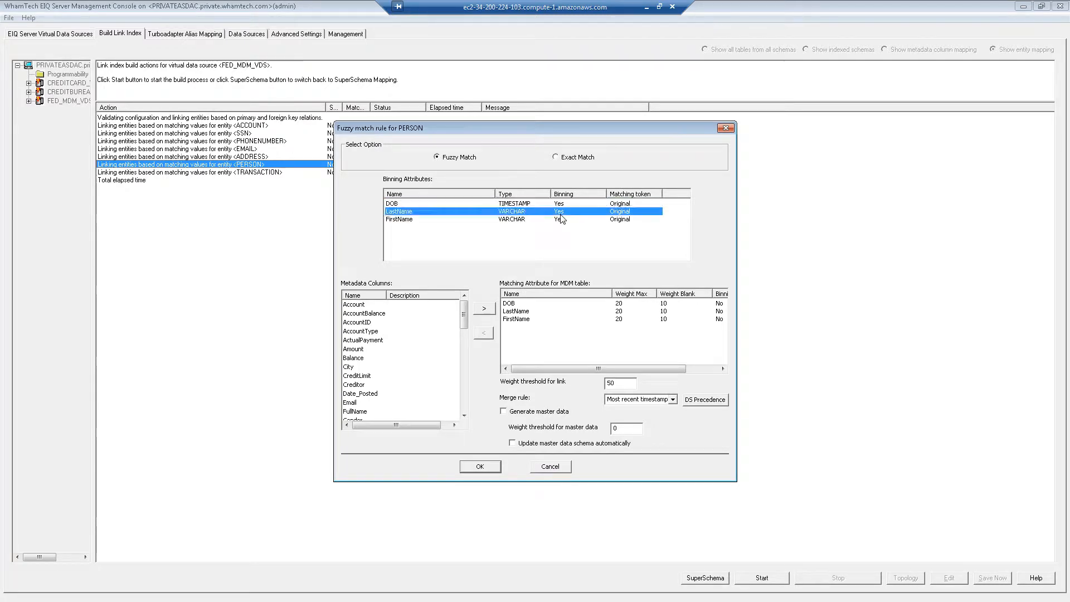
click(628, 214)
click(627, 215)
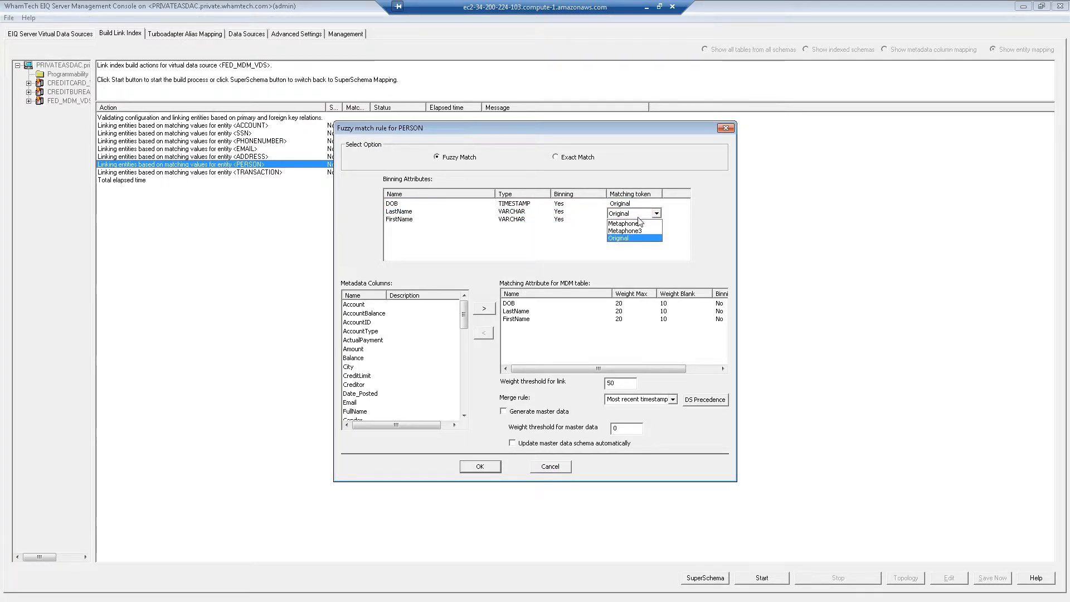
click(636, 228)
click(622, 224)
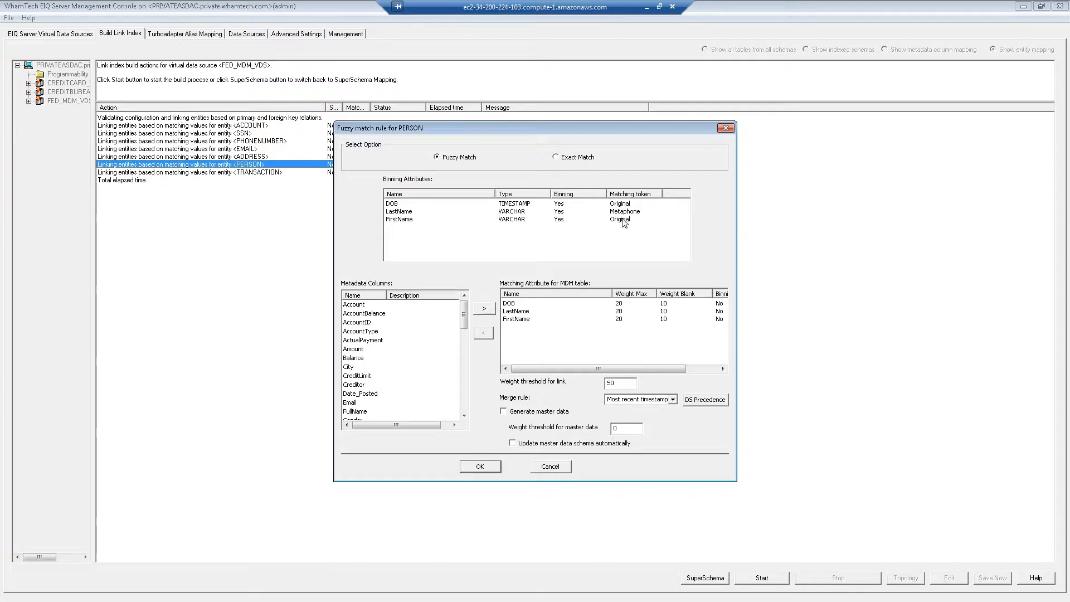
click(624, 222)
click(627, 222)
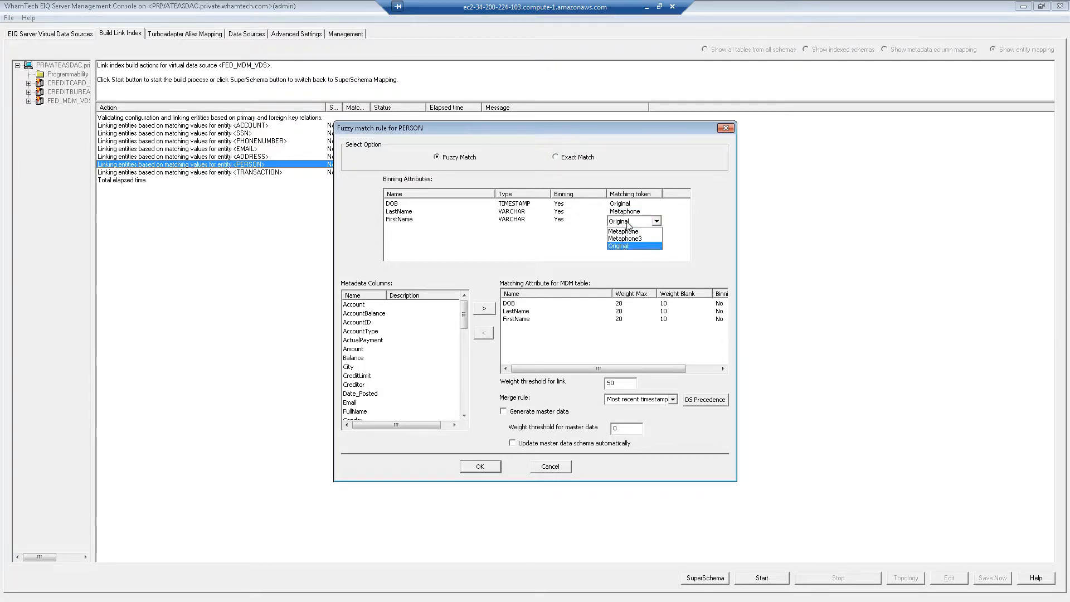
click(628, 232)
click(625, 241)
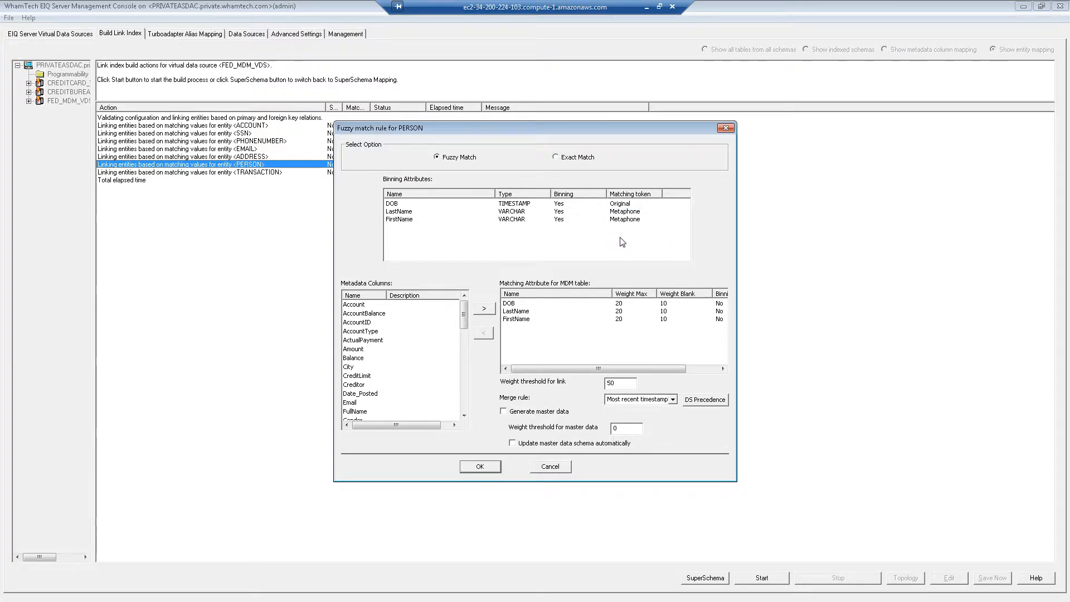
- Lower the Weight Max of LastName and FirstName to 15
click(622, 308)
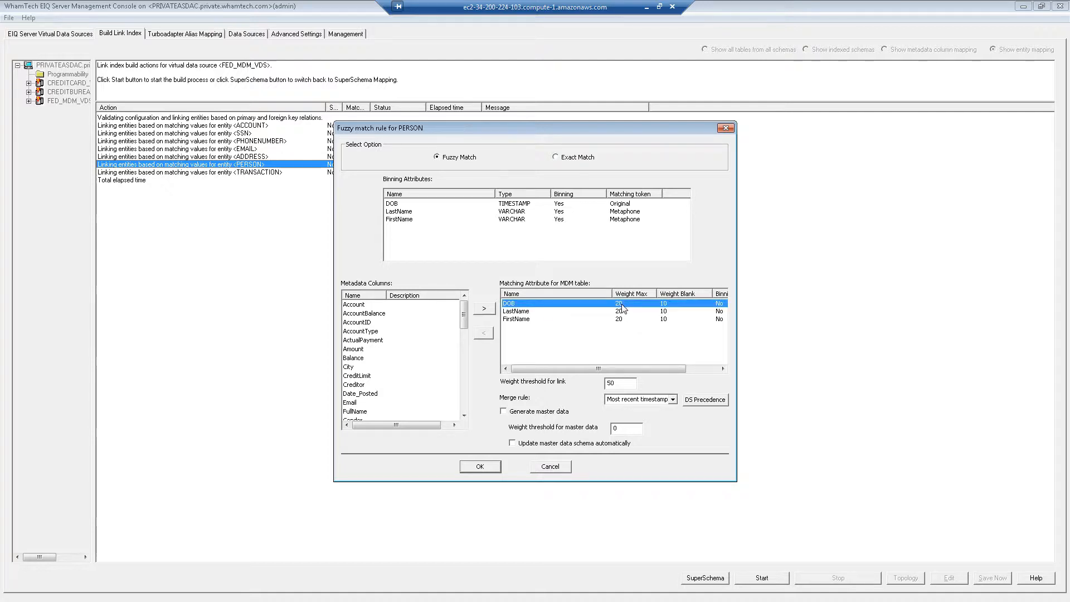
click(623, 314)
click(623, 314)
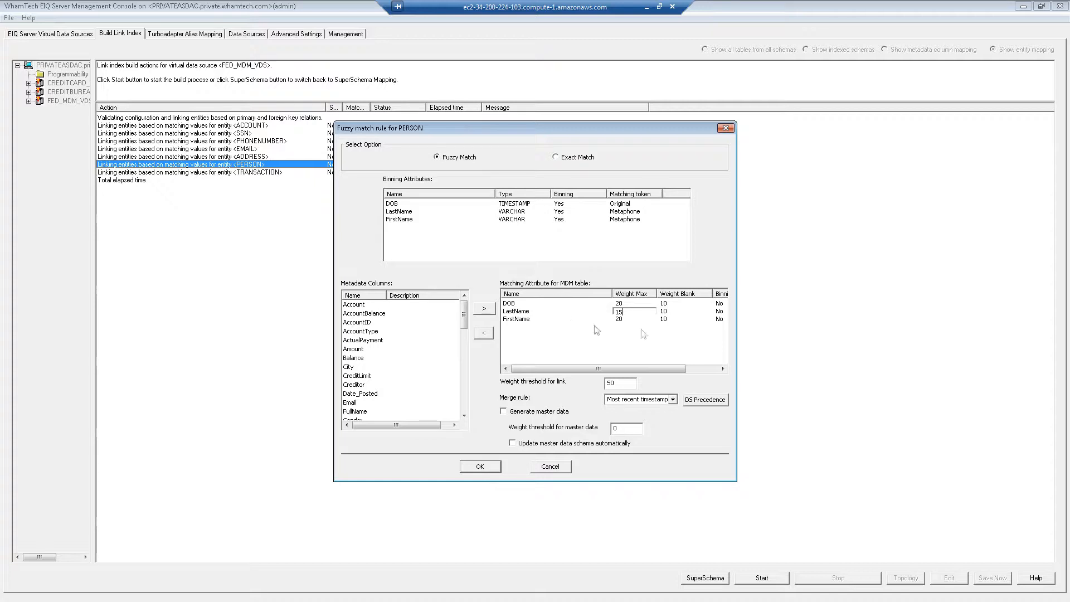
click(622, 320)
click(626, 320)
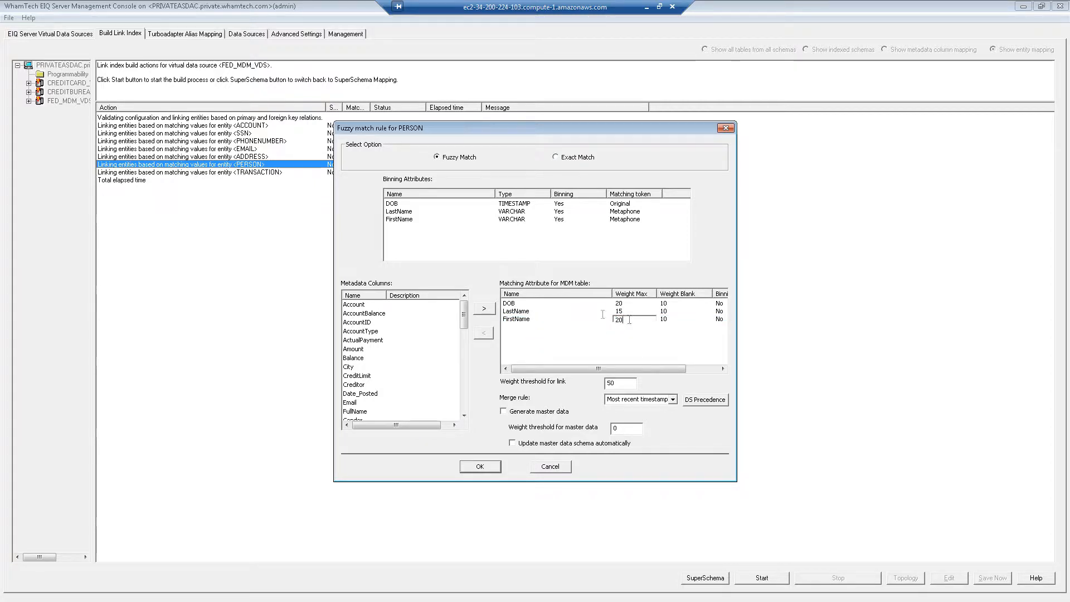
text(15)
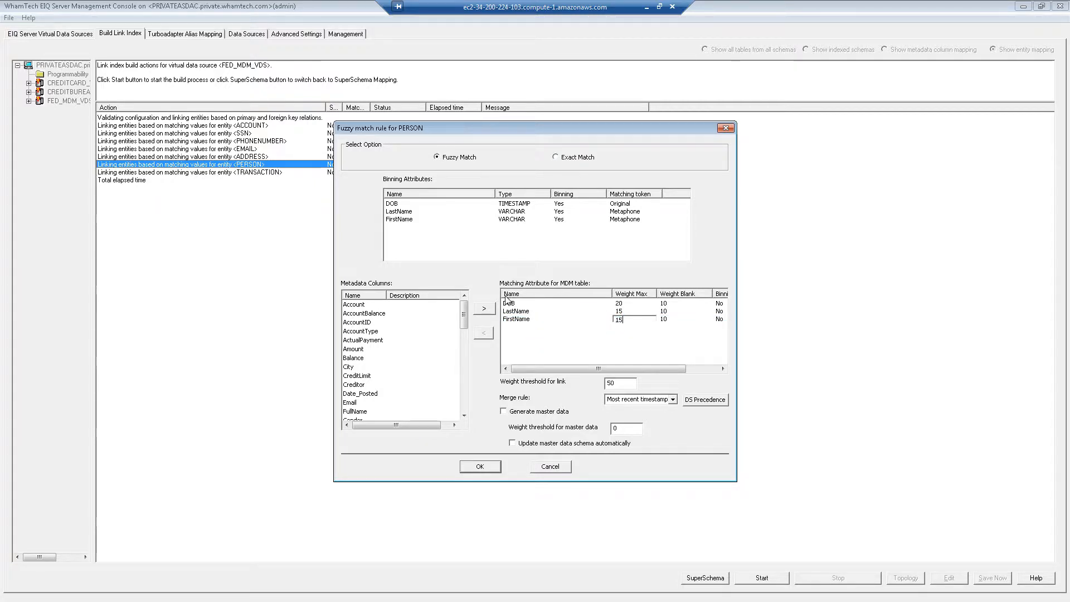
click(613, 305)
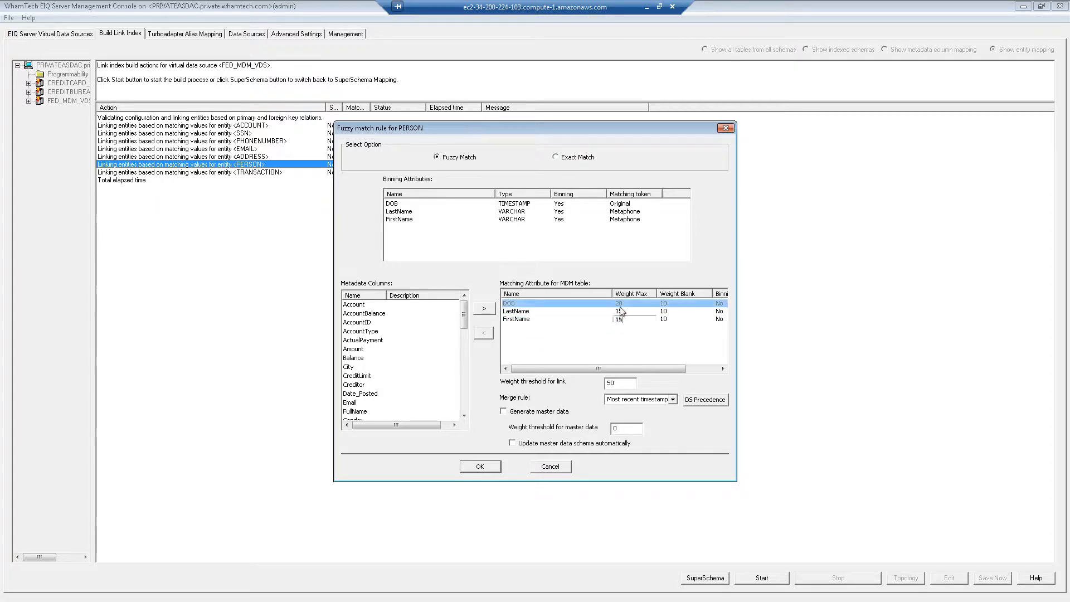
- Add City, Email and Gender to the PERSON fuzzy rule's matching attributes
click(363, 313)
click(354, 366)
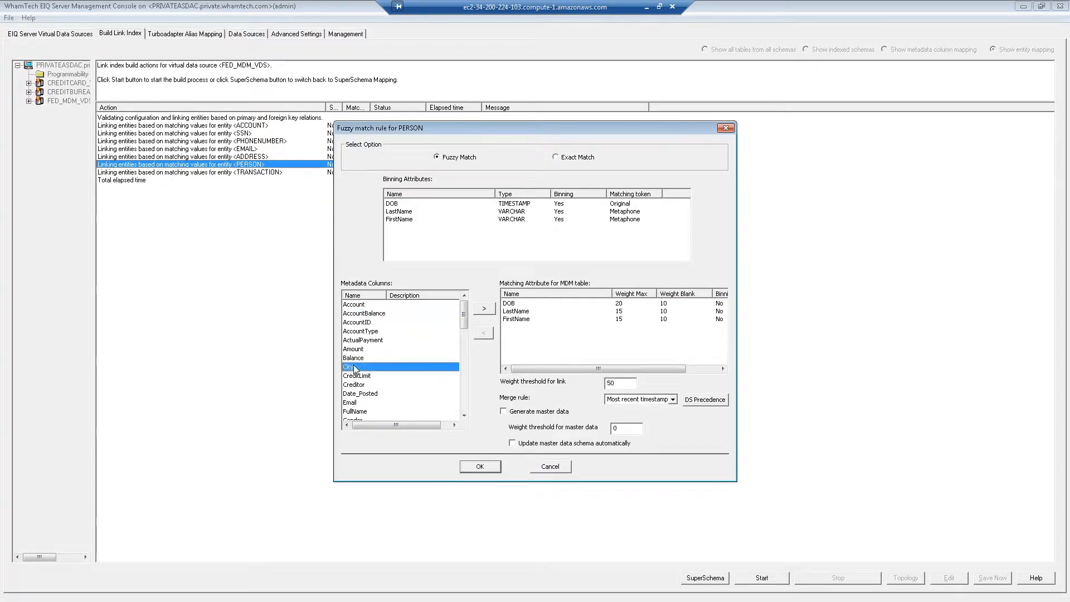
click(483, 308)
click(350, 396)
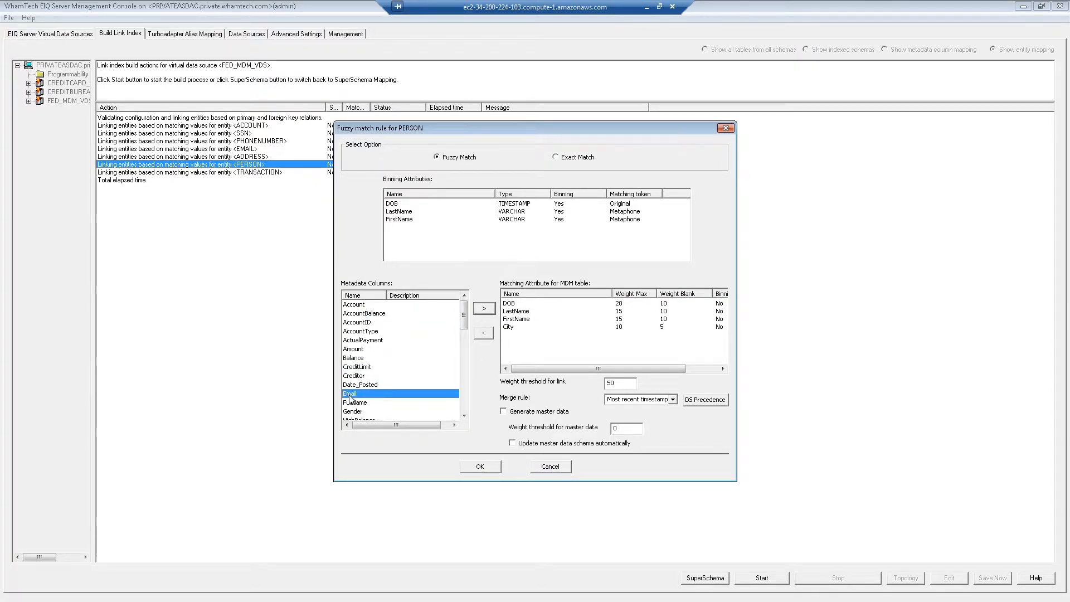
click(483, 309)
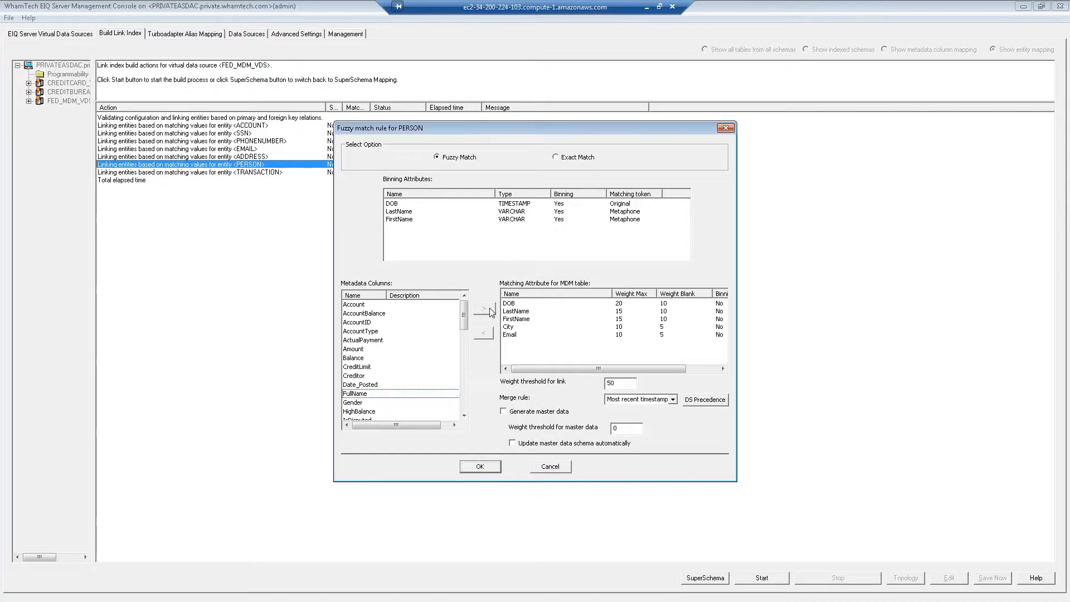
click(361, 395)
click(359, 403)
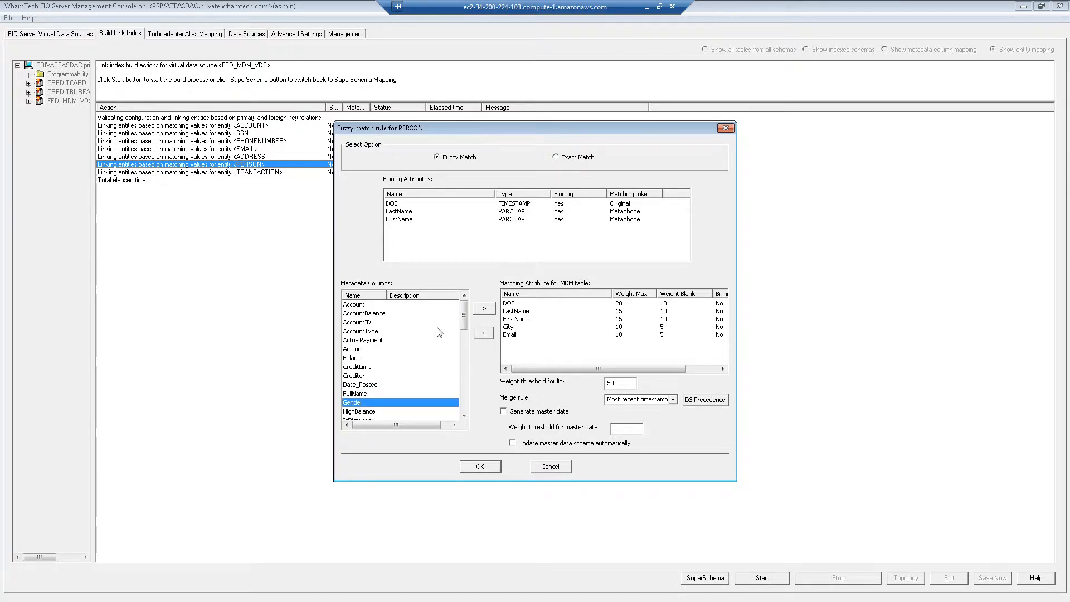
click(484, 308)
- Add PhoneNumber, SSN, State, Street1 and ZipCode as further matching attributes
click(363, 401)
scroll(363, 400, down, 3)
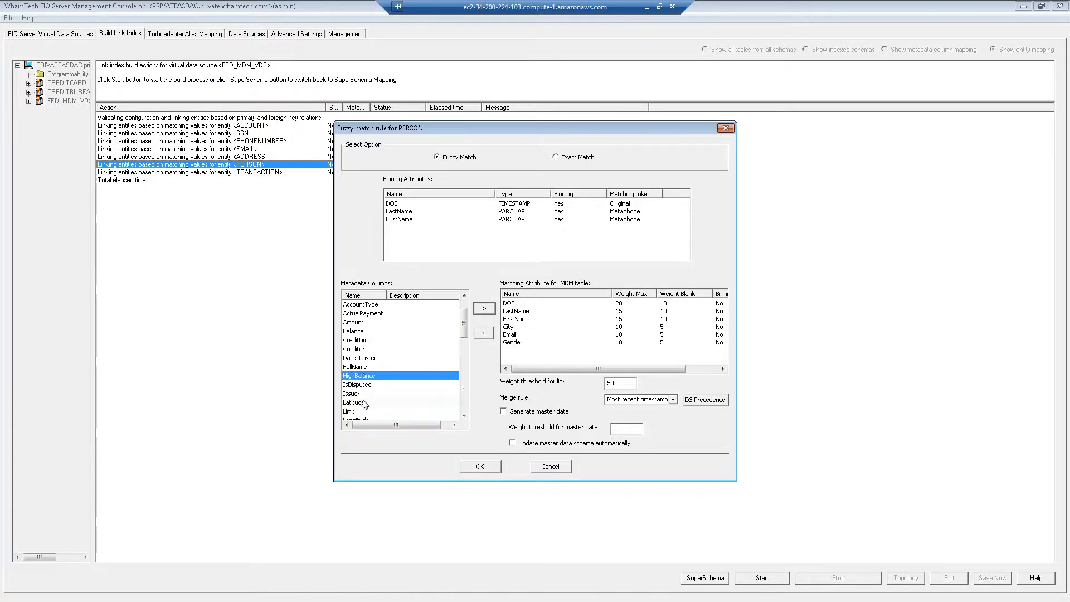
scroll(363, 402, down, 5)
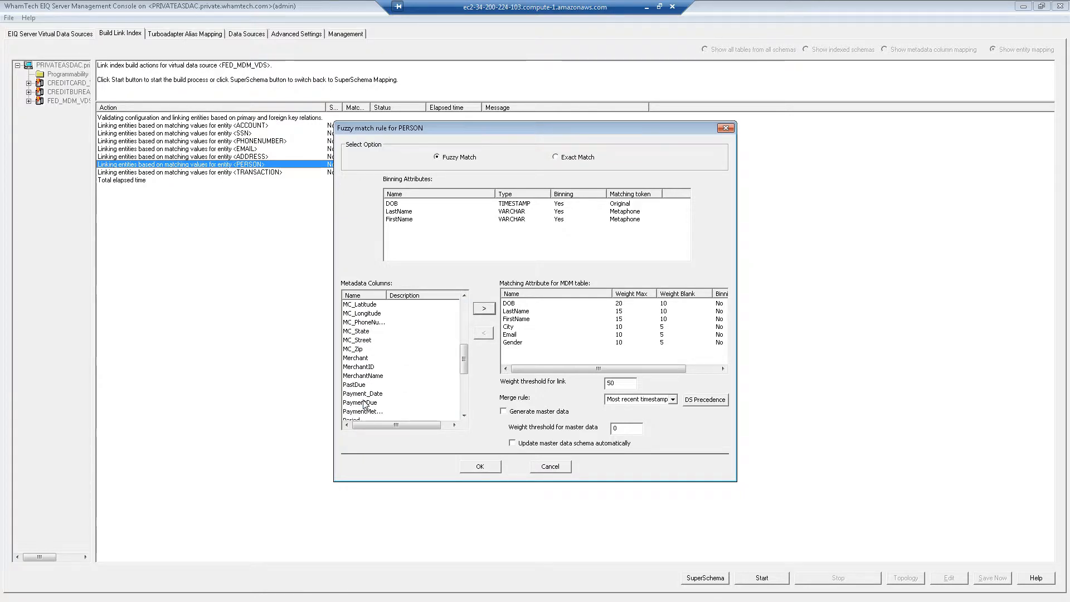
scroll(354, 369, down, 1)
click(360, 349)
click(484, 309)
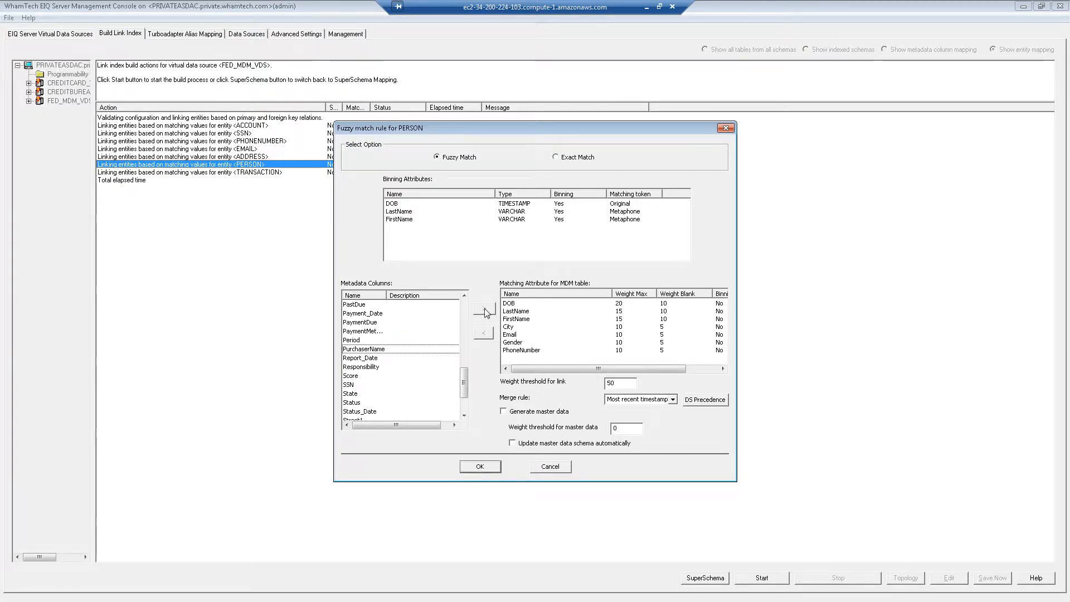
click(357, 384)
click(483, 309)
click(484, 309)
click(359, 403)
click(483, 310)
scroll(465, 390, down, 1)
click(363, 412)
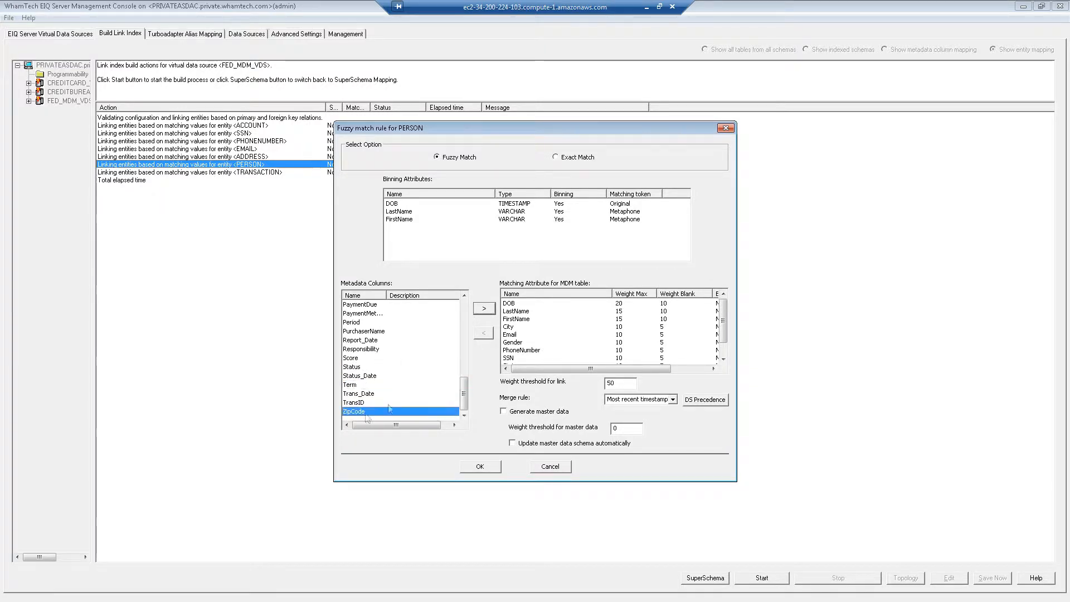
click(484, 311)
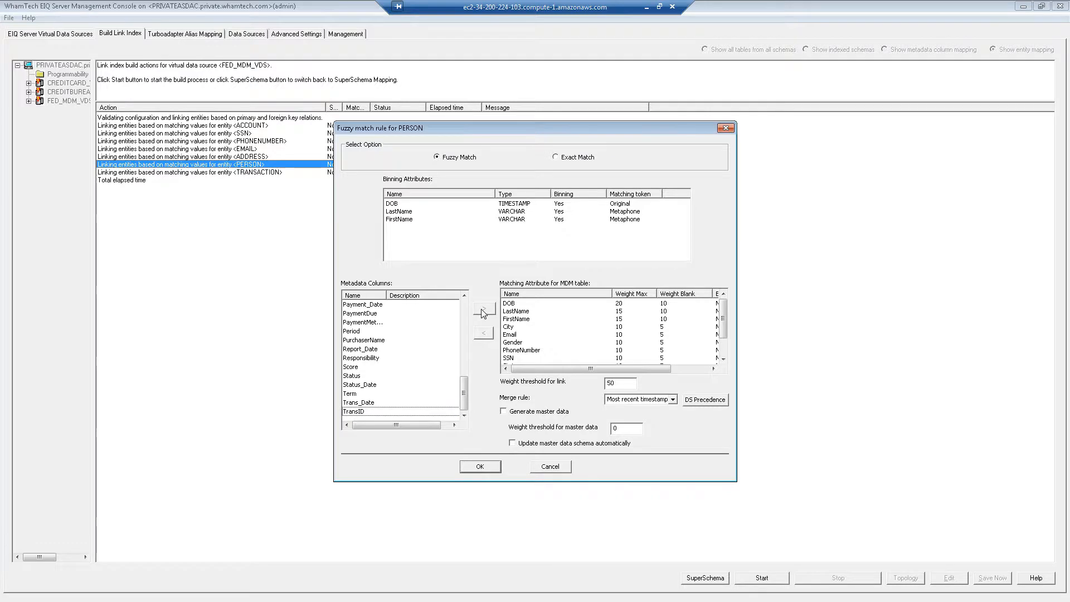
click(523, 305)
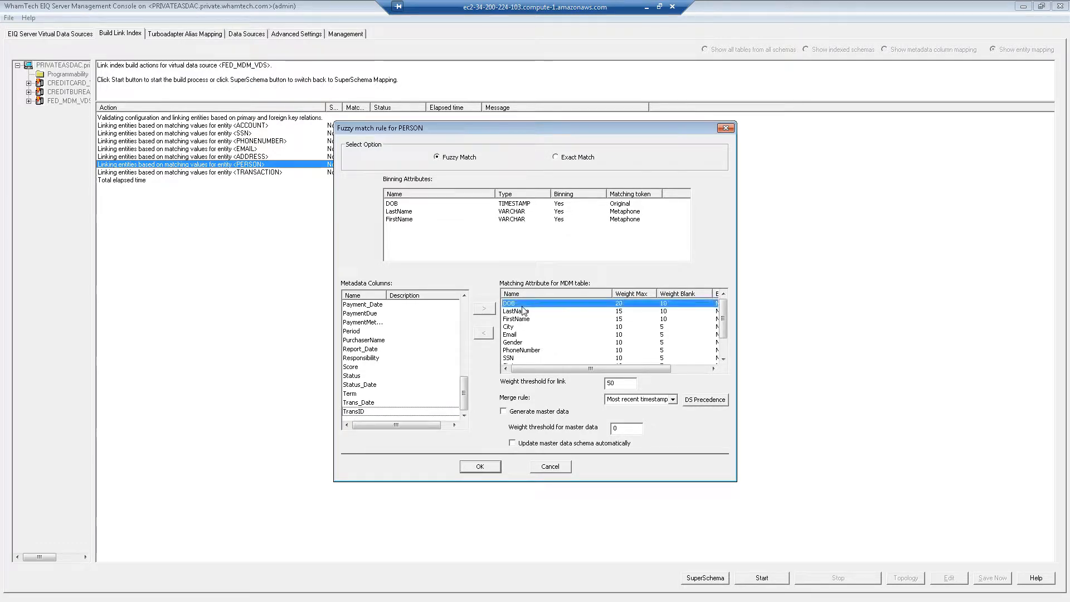
- Set City weights to max 7 / blank 3 and Gender to max 3 / blank 1, keeping Email unchanged
click(627, 328)
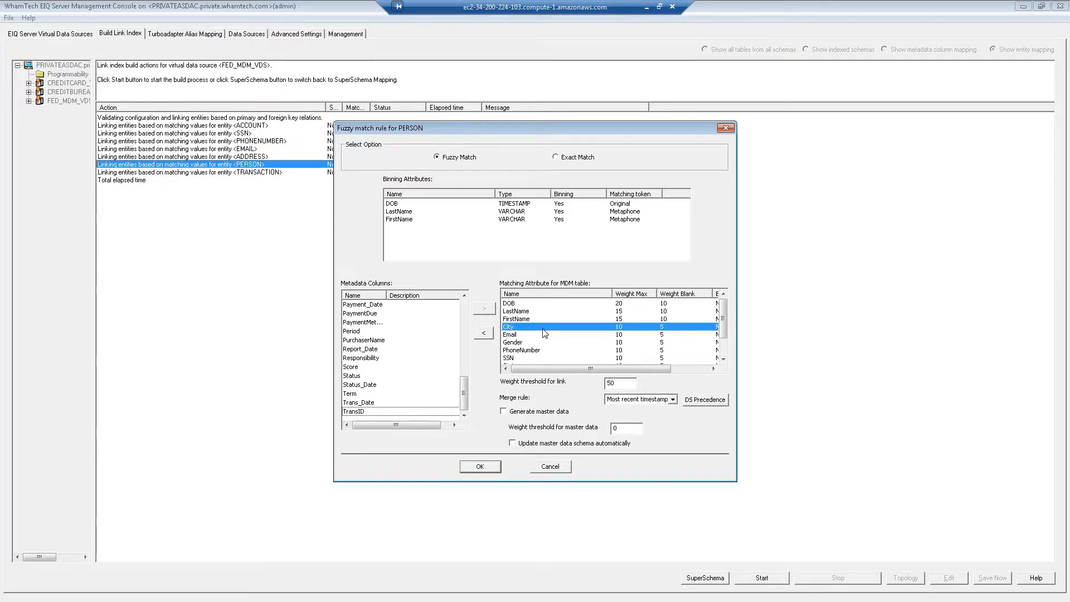
click(622, 328)
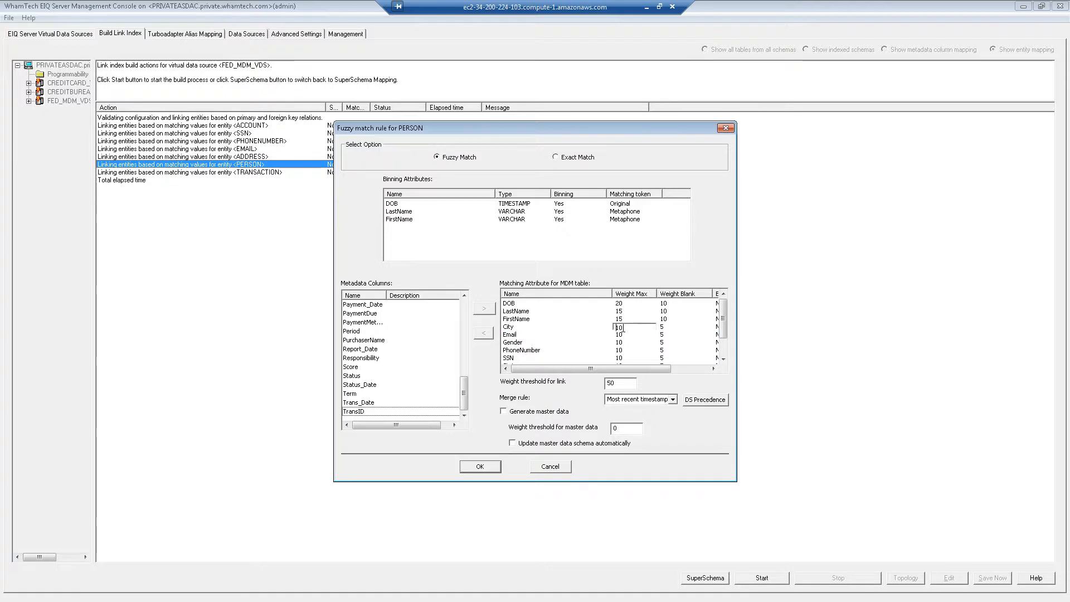
drag(623, 328, 601, 329)
text(7)
click(665, 329)
click(666, 329)
text(3)
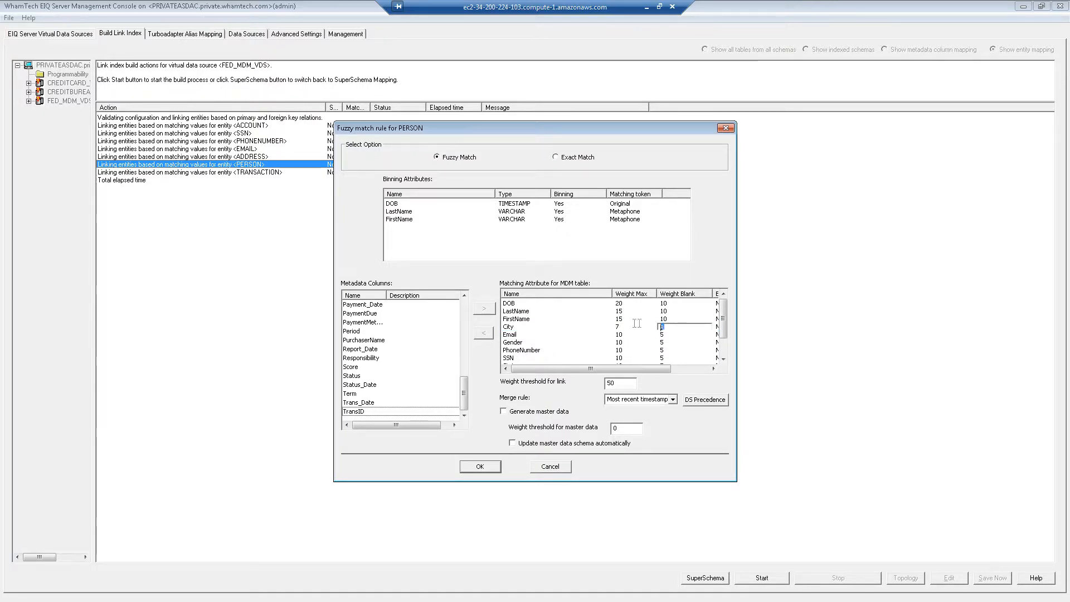
click(620, 338)
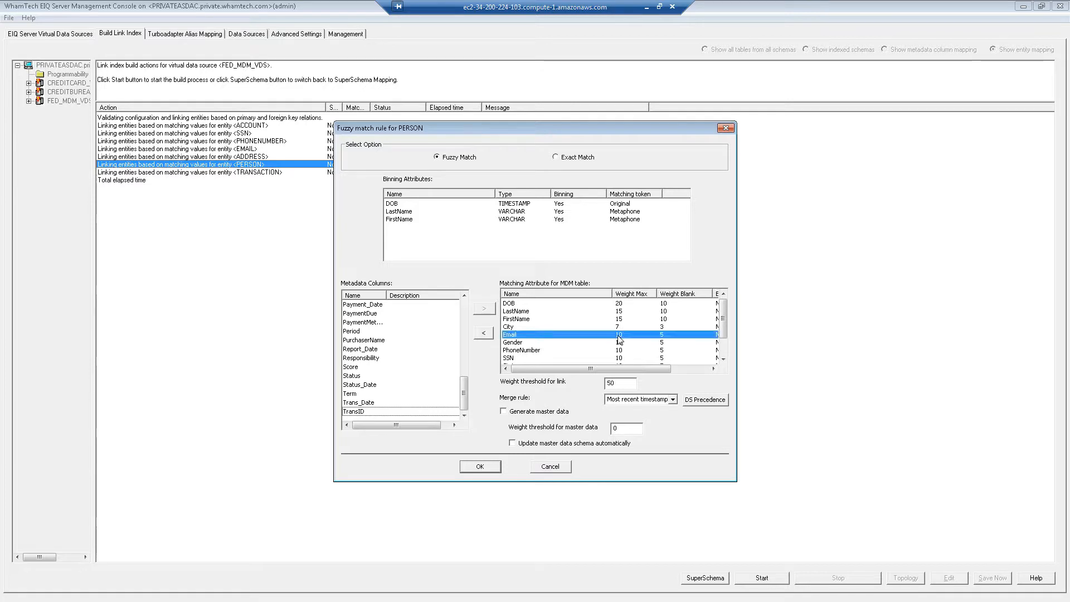
click(619, 336)
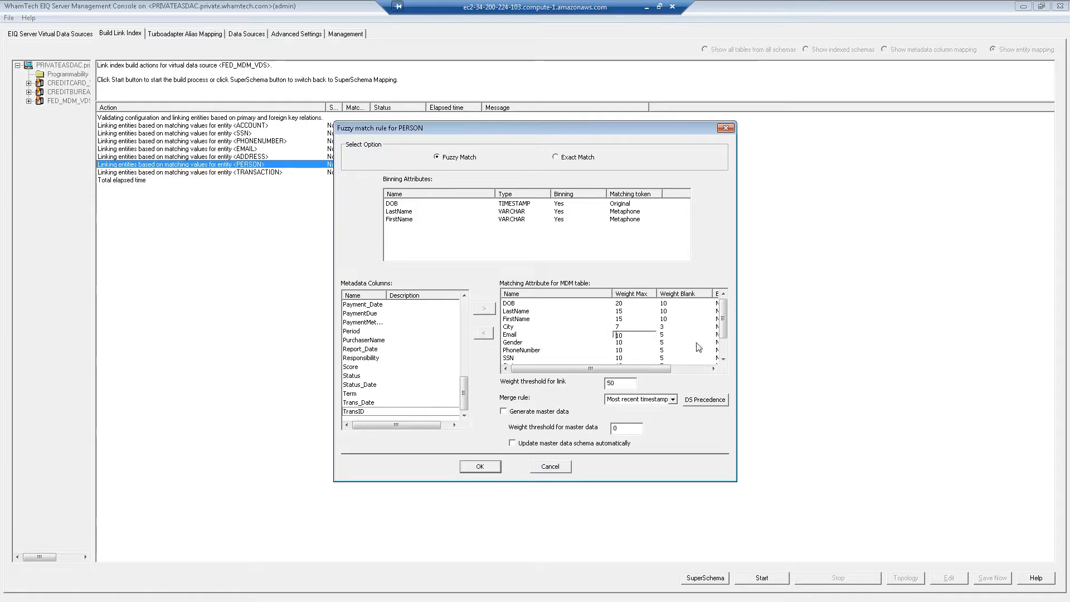
click(620, 343)
click(620, 343)
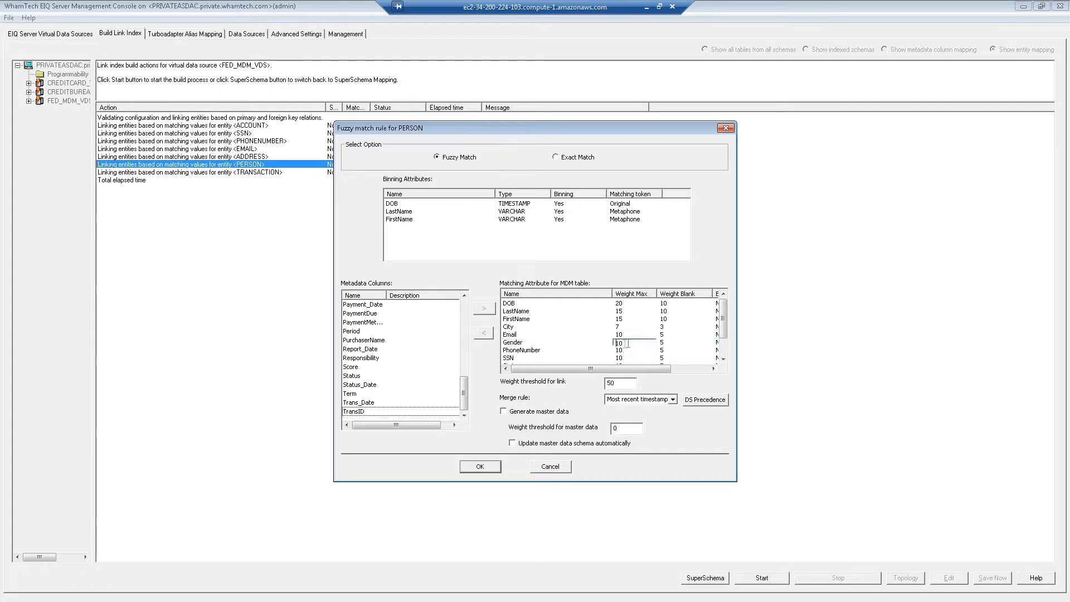
text(3)
click(677, 343)
click(677, 344)
text(1)
click(620, 351)
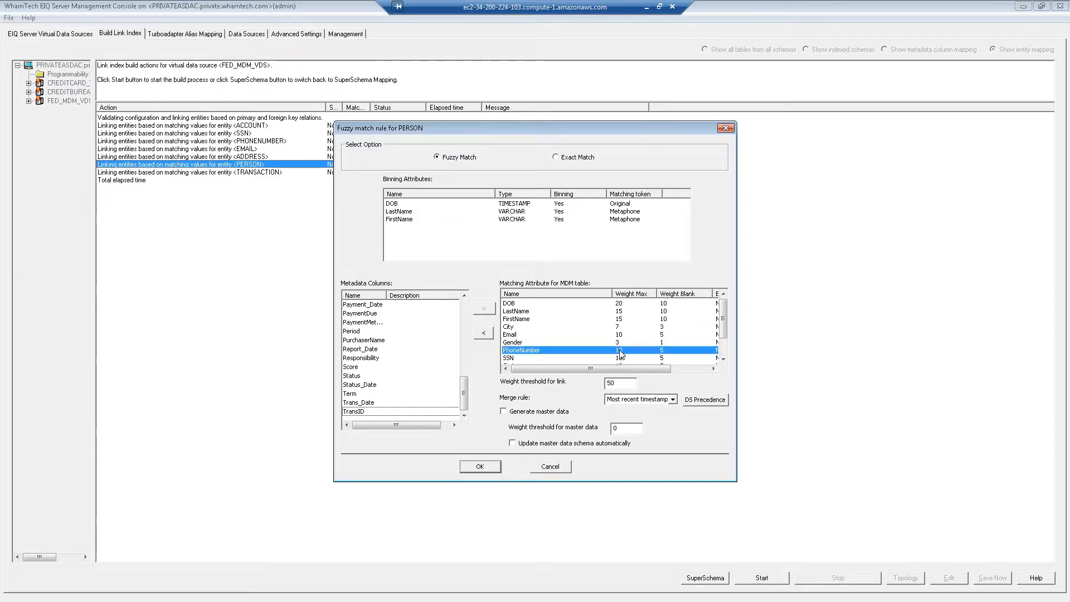
- Set PhoneNumber weights to max 7 / blank 1 and SSN to max 20 / blank 10
click(620, 351)
text(7)
click(662, 350)
click(662, 350)
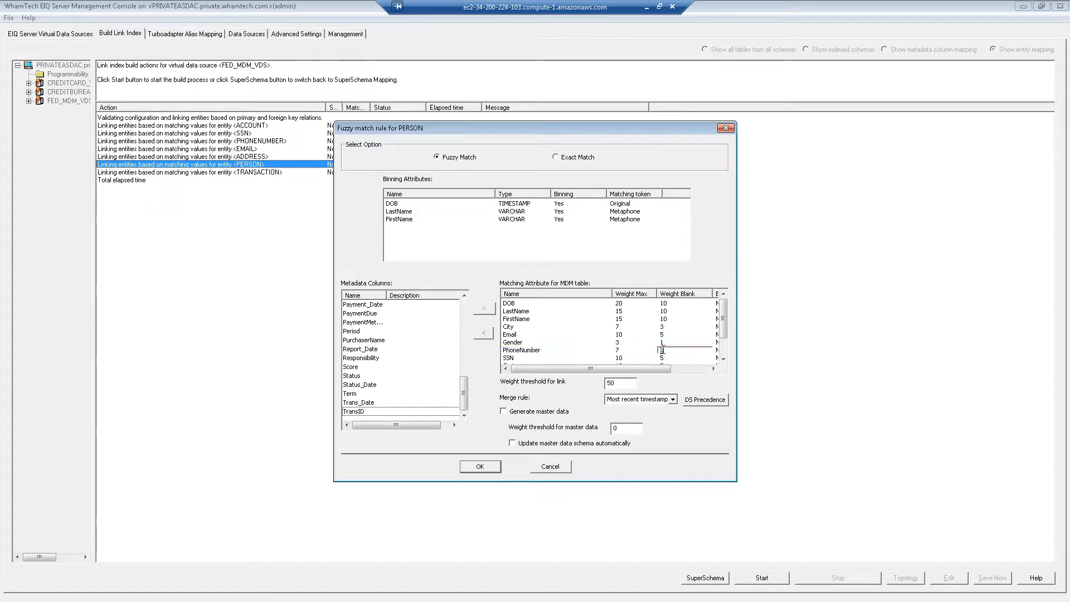
text(1)
drag(726, 335, 725, 350)
click(620, 335)
click(621, 335)
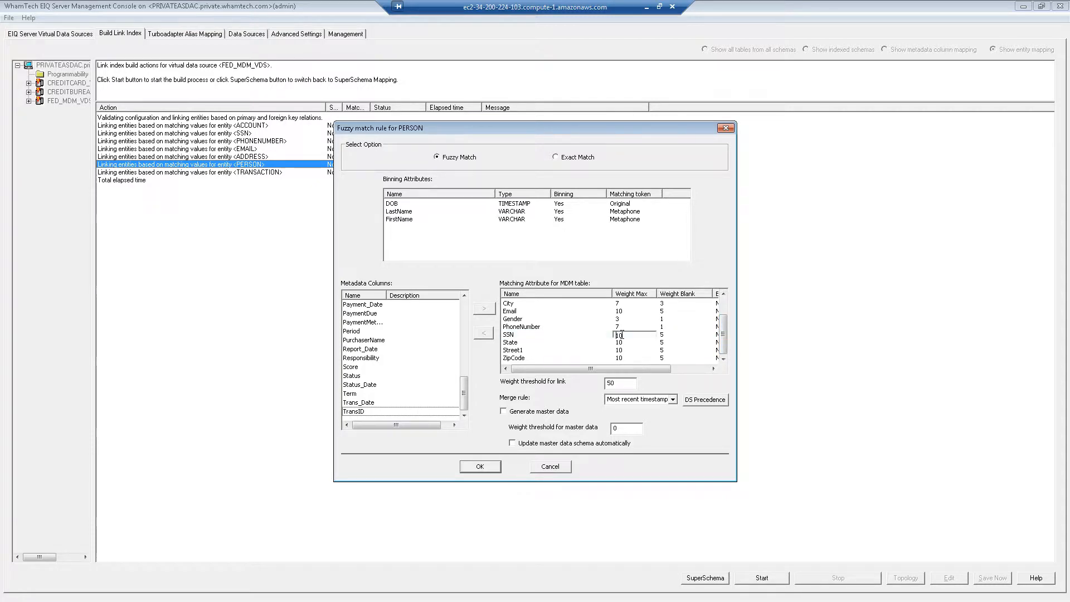
text(20)
click(663, 334)
click(663, 334)
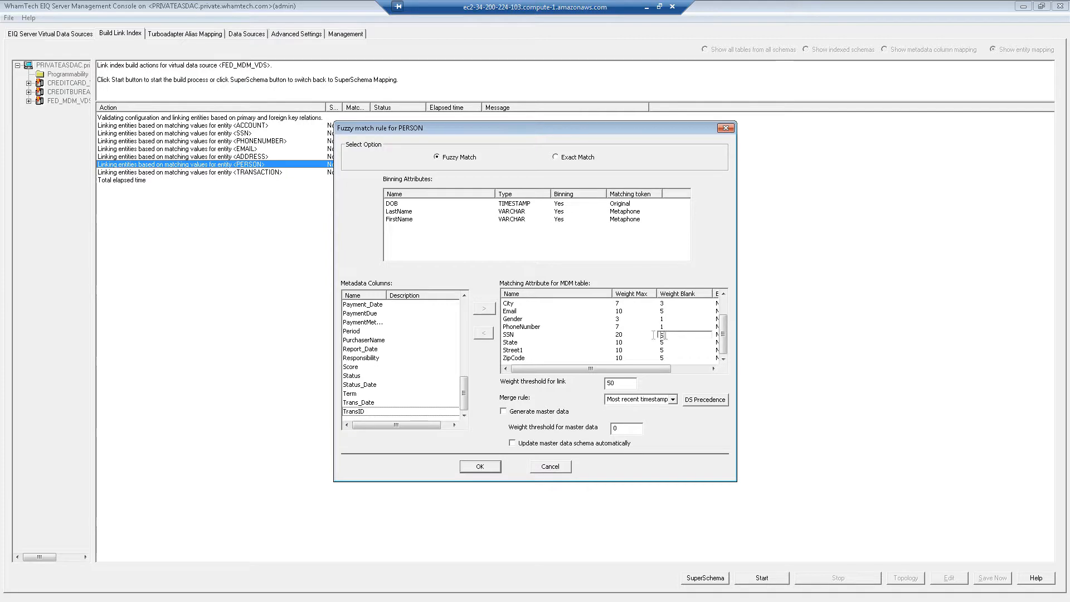
text(10)
click(623, 346)
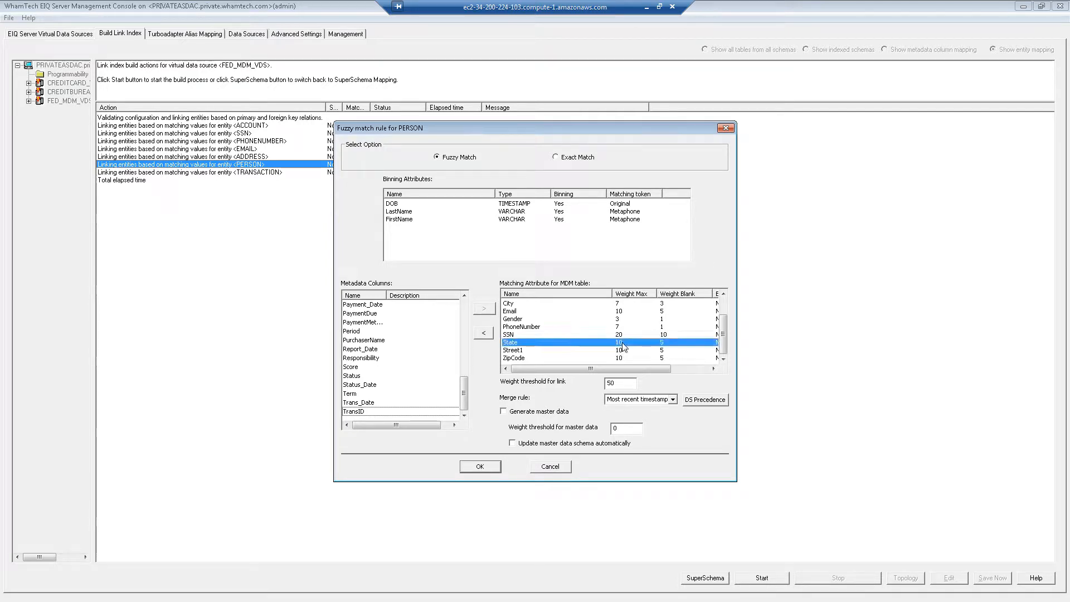
- Set State and ZipCode weights to max 7 / blank 3, leaving Street1's maximum at 10
click(623, 344)
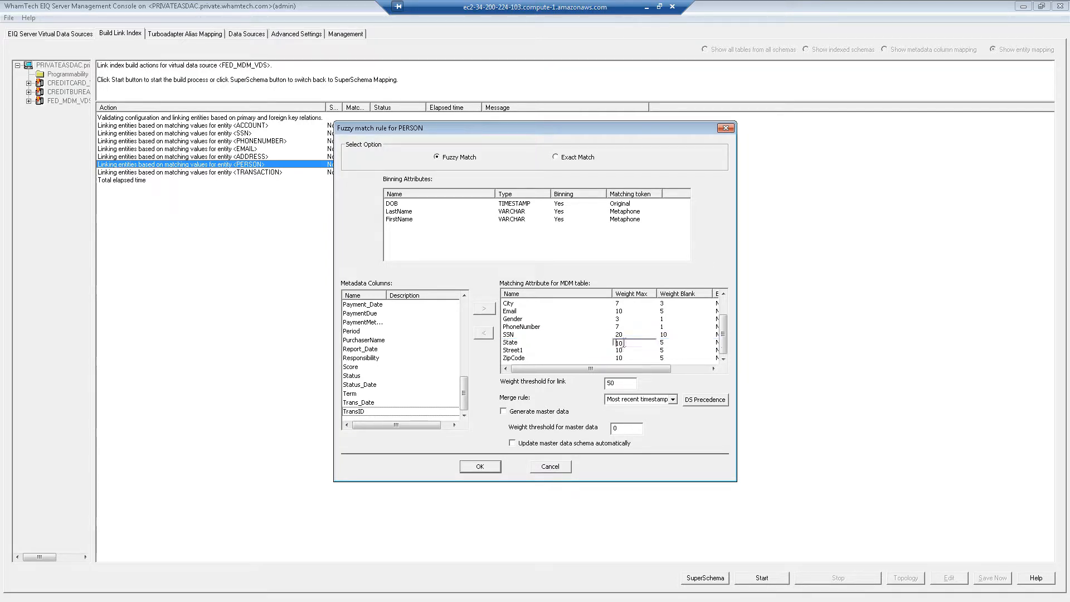
text(7)
key(Tab)
text(3)
click(620, 350)
key(Return)
click(625, 359)
text(7)
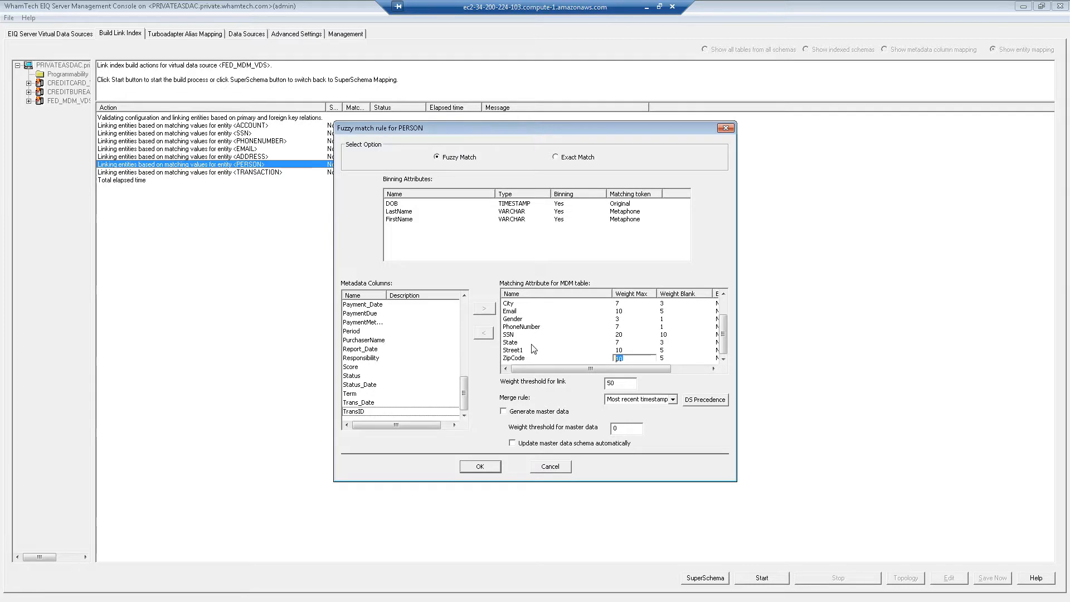
click(667, 358)
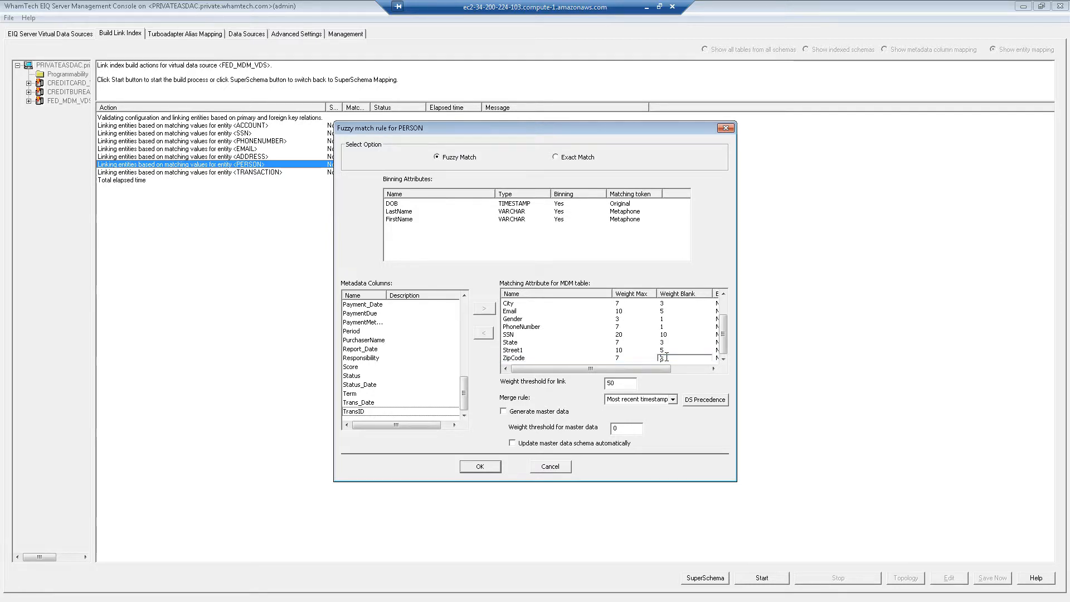
text(3)
click(636, 342)
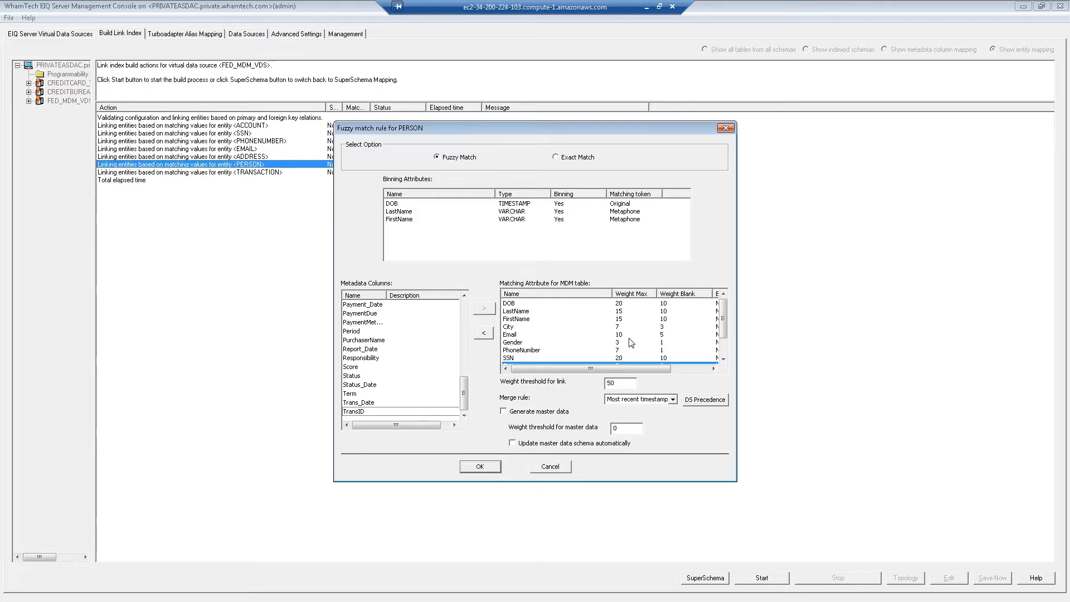
- Turn on master data generation, enter its threshold, and save the PERSON fuzzy match rule
scroll(630, 341, down, 1)
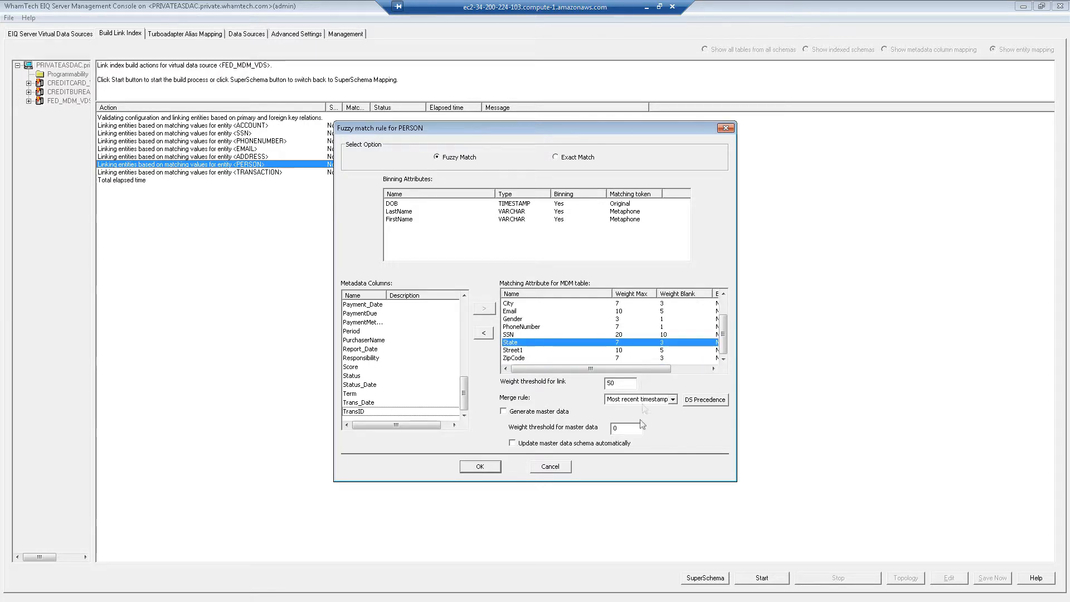
click(617, 385)
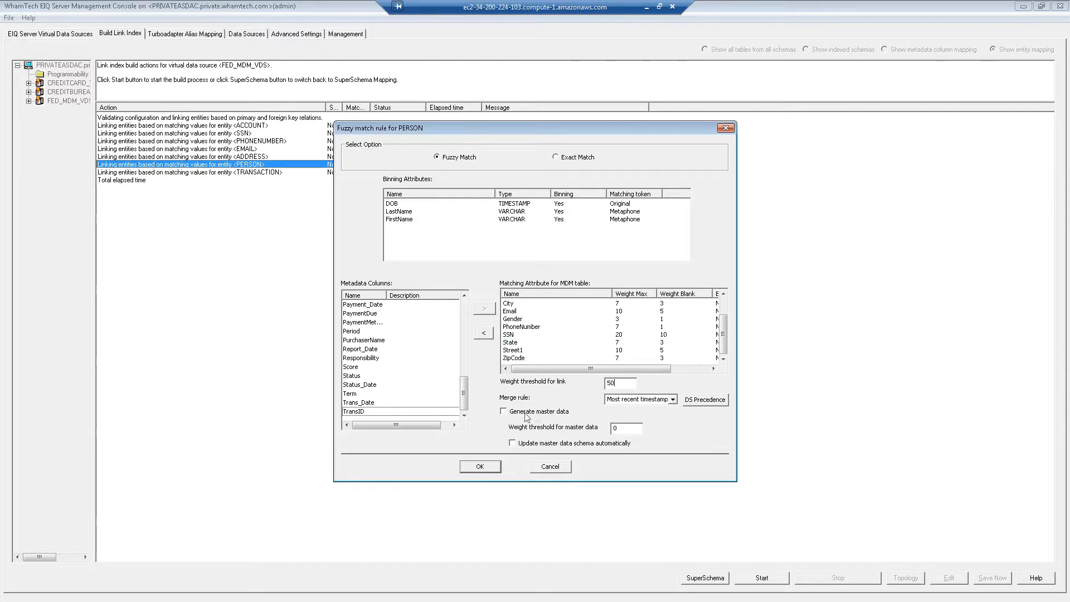
click(503, 412)
text(65)
click(480, 467)
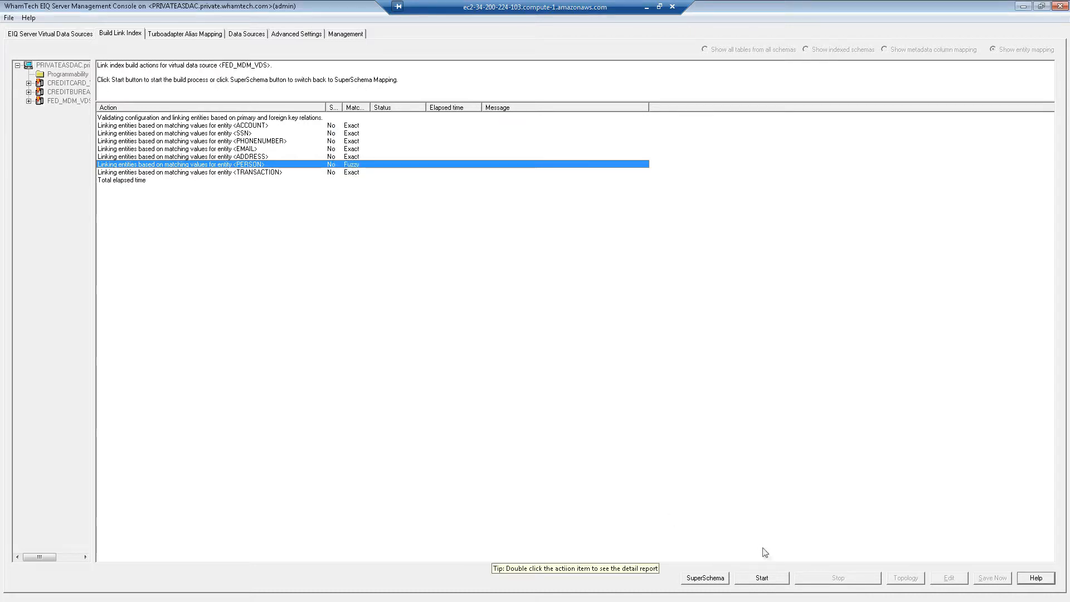
- Build the FED_MDM_VDS link index until all actions succeed, then go back to SuperSchema mapping
click(761, 578)
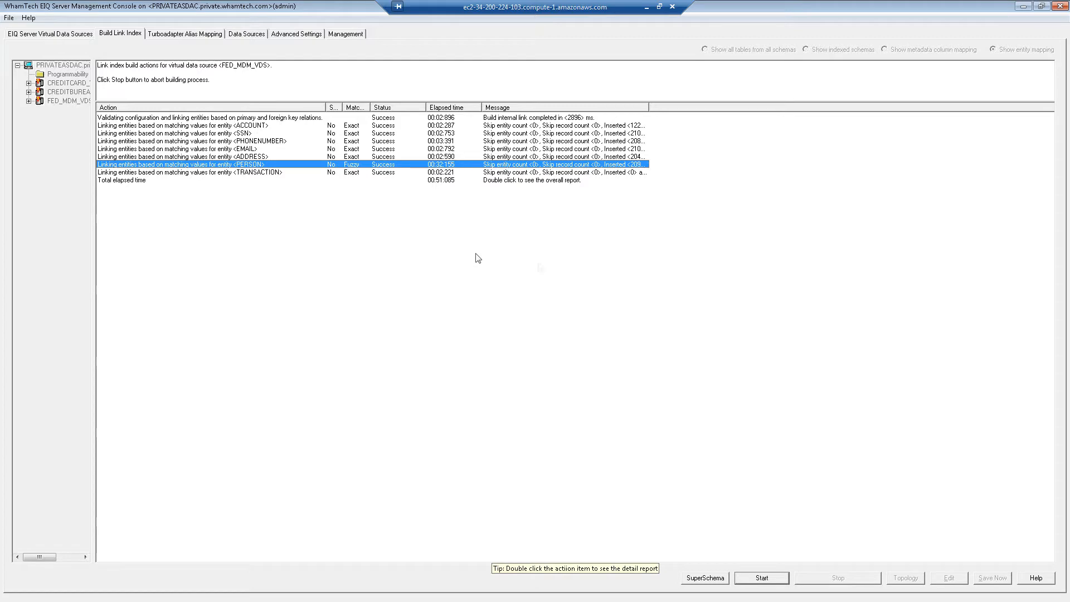
click(706, 578)
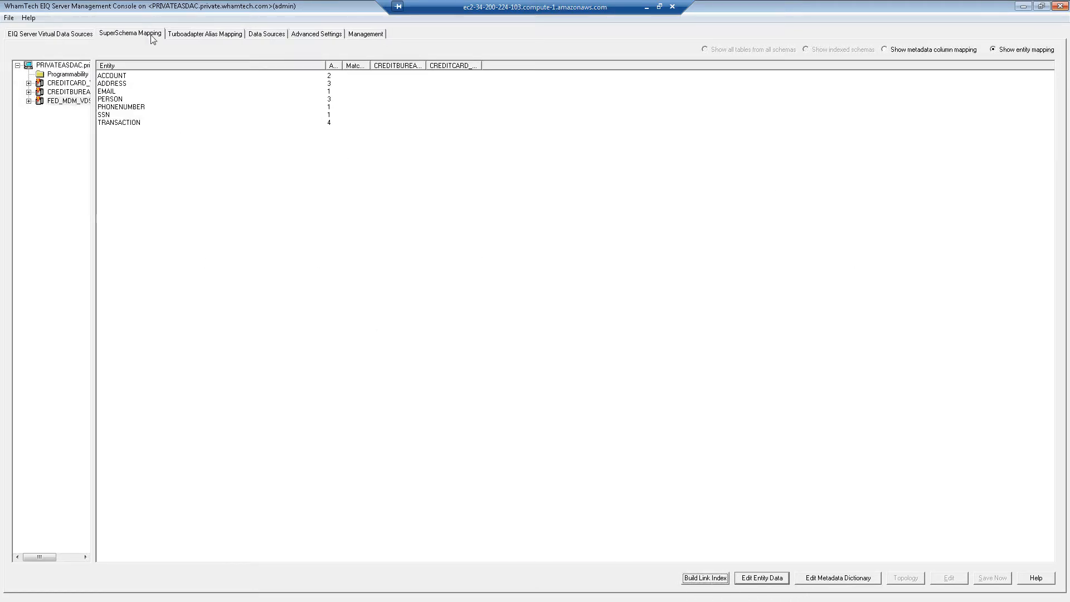
- Show the credit bureau table's indexed columns and map CUSTOMER's MDM_ID_PERSON to MDM_ID
click(28, 83)
click(29, 110)
click(71, 127)
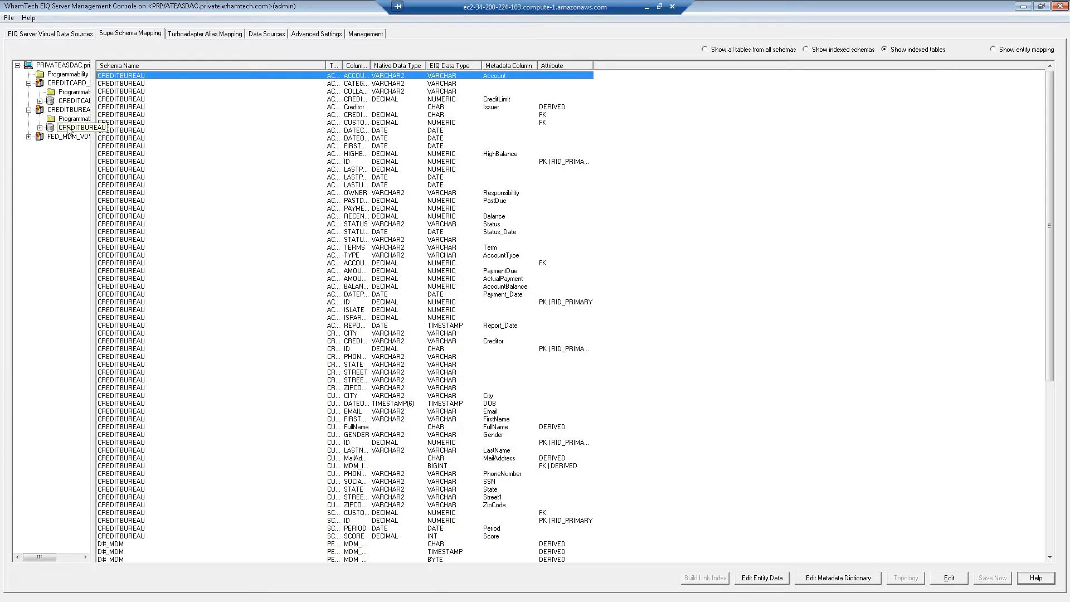
double_click(344, 64)
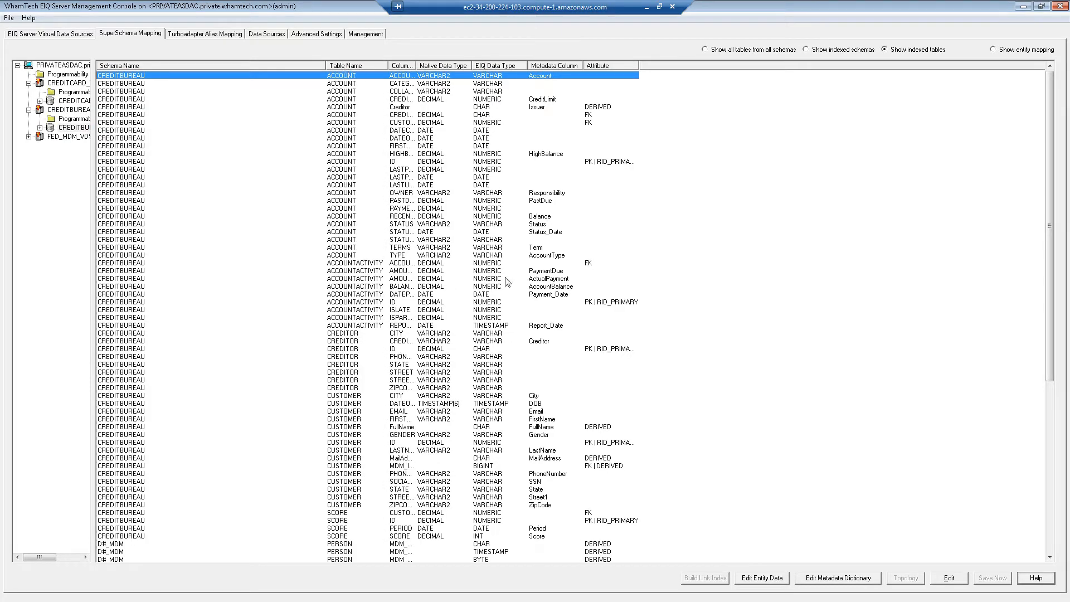
scroll(488, 300, down, 5)
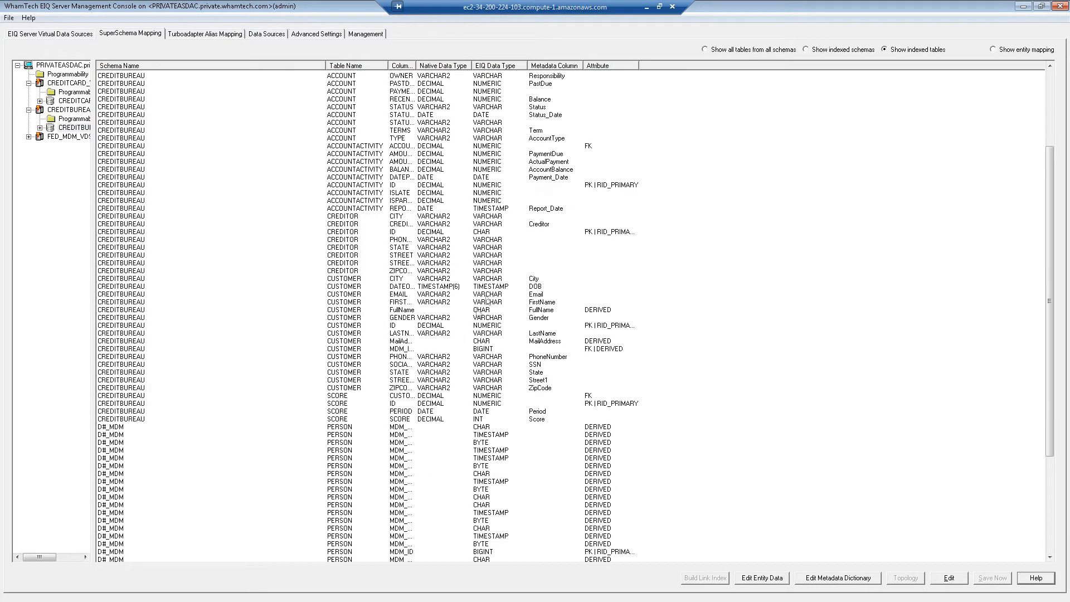
double_click(411, 349)
text(MDM_I)
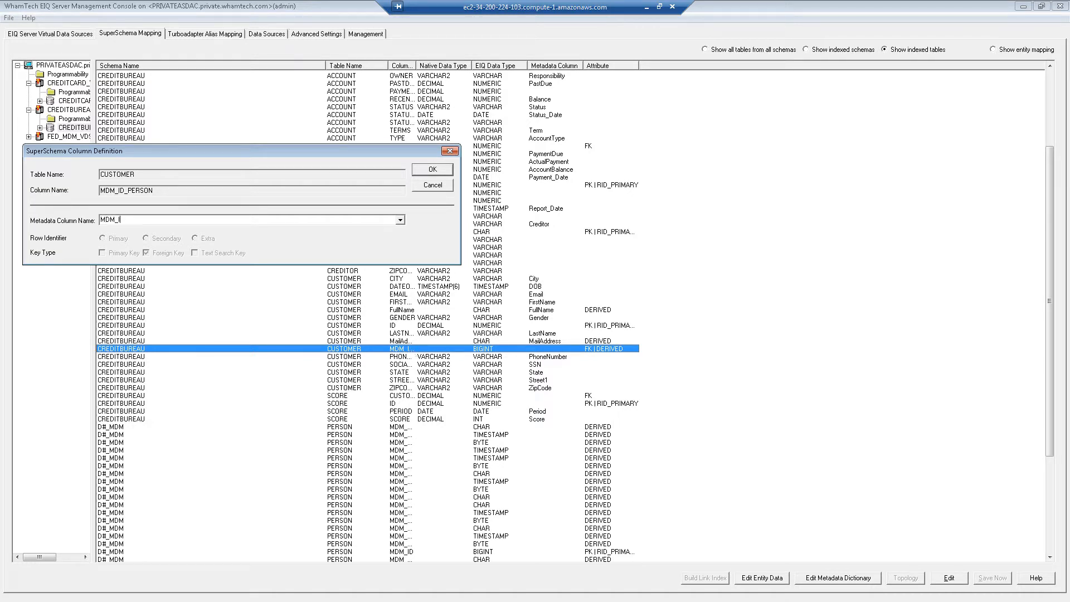
key(Return)
- Map PERSON's MDM_City to MPI_CITY and MDM_DOB to MPI_DOB
scroll(408, 354, down, 6)
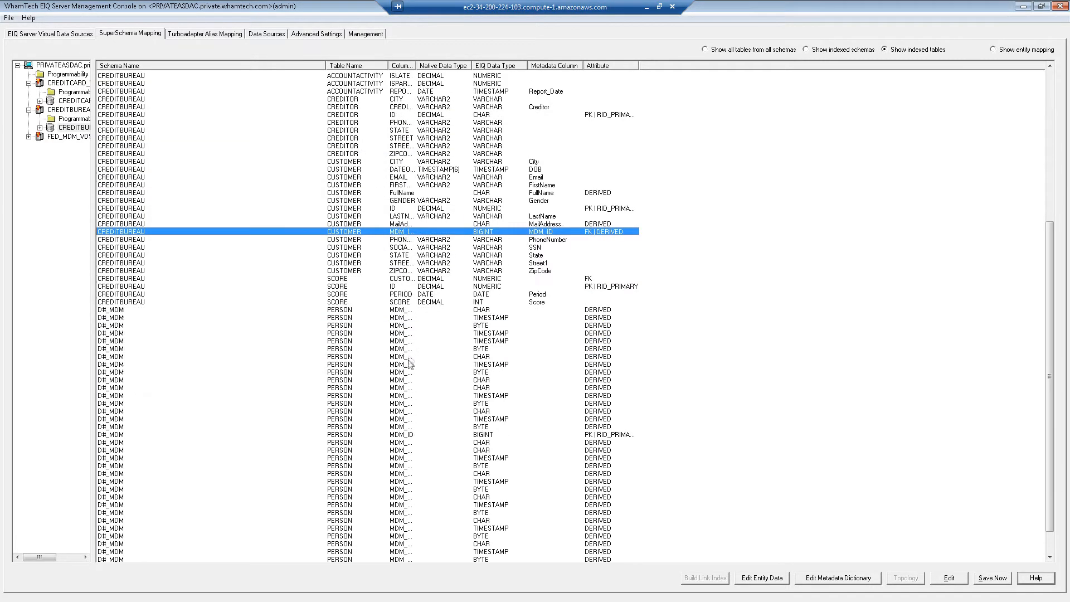
double_click(416, 66)
click(416, 279)
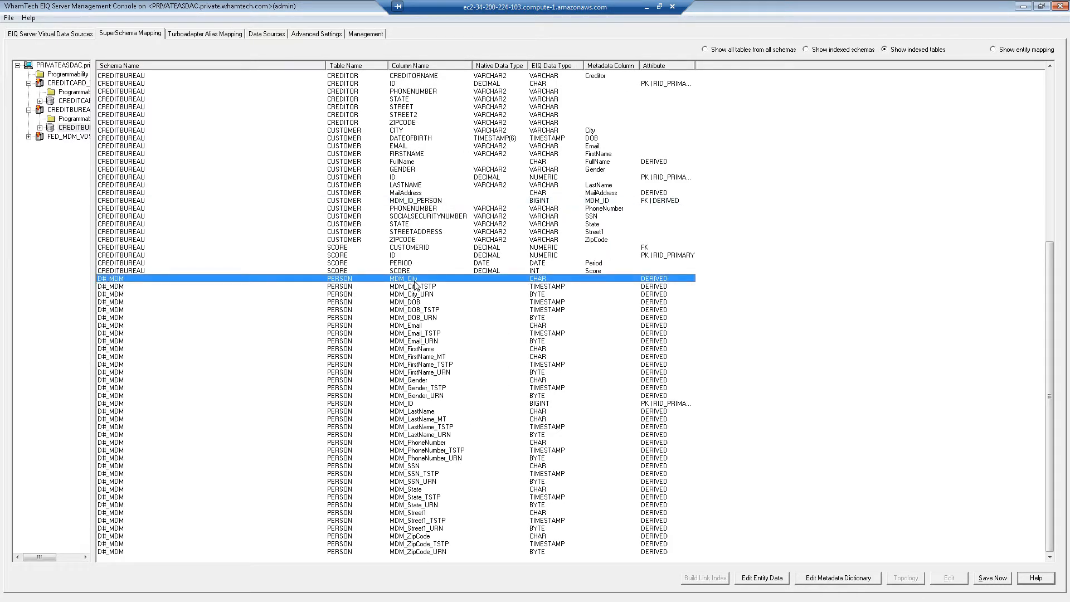
double_click(415, 281)
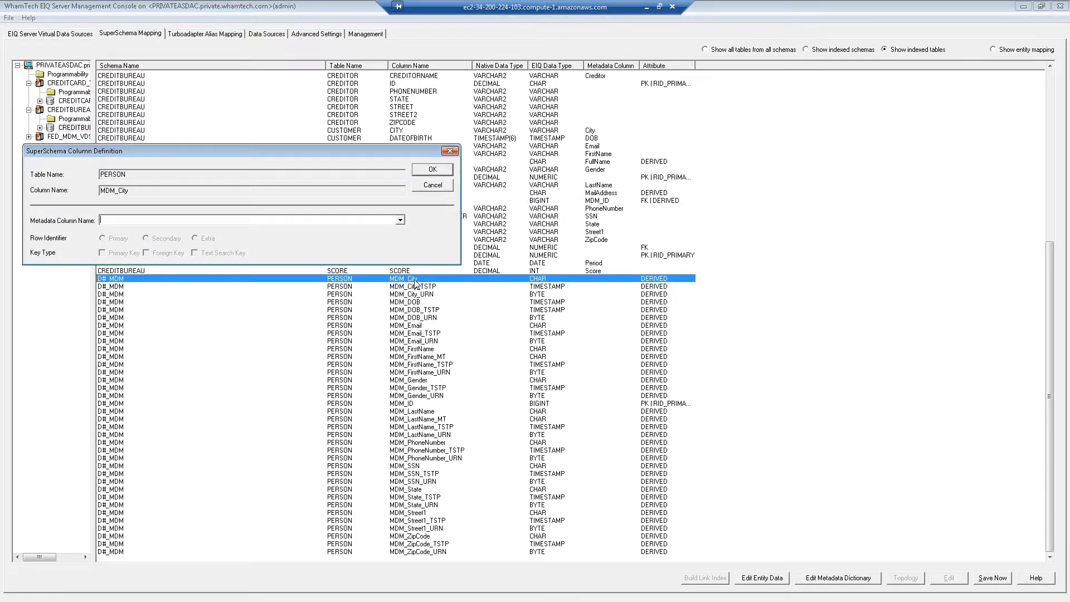
text(MP)
click(430, 170)
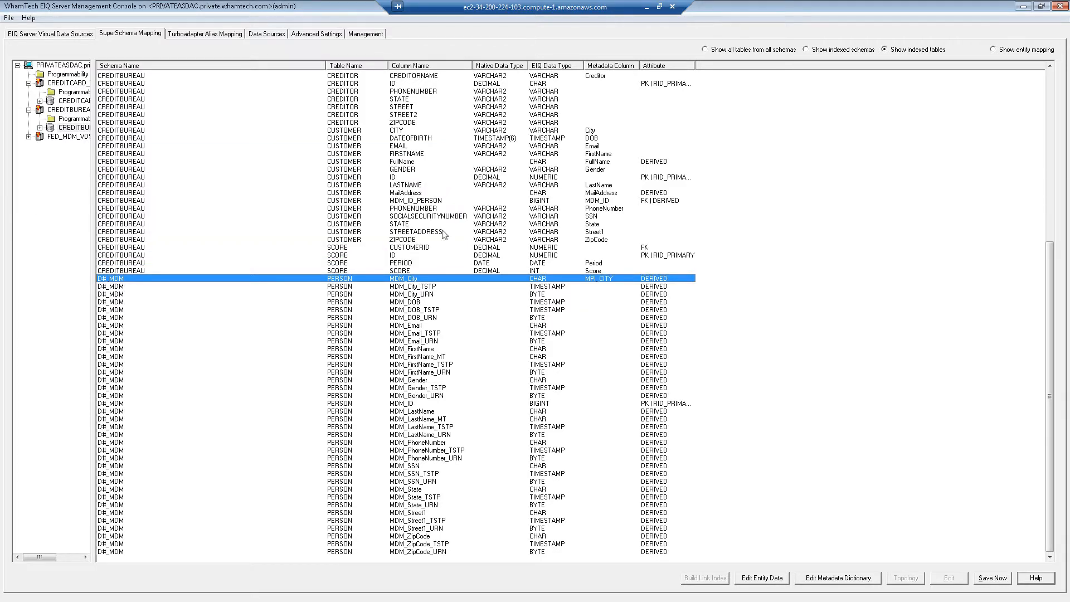
double_click(422, 304)
text(MPI_DOB)
key(Return)
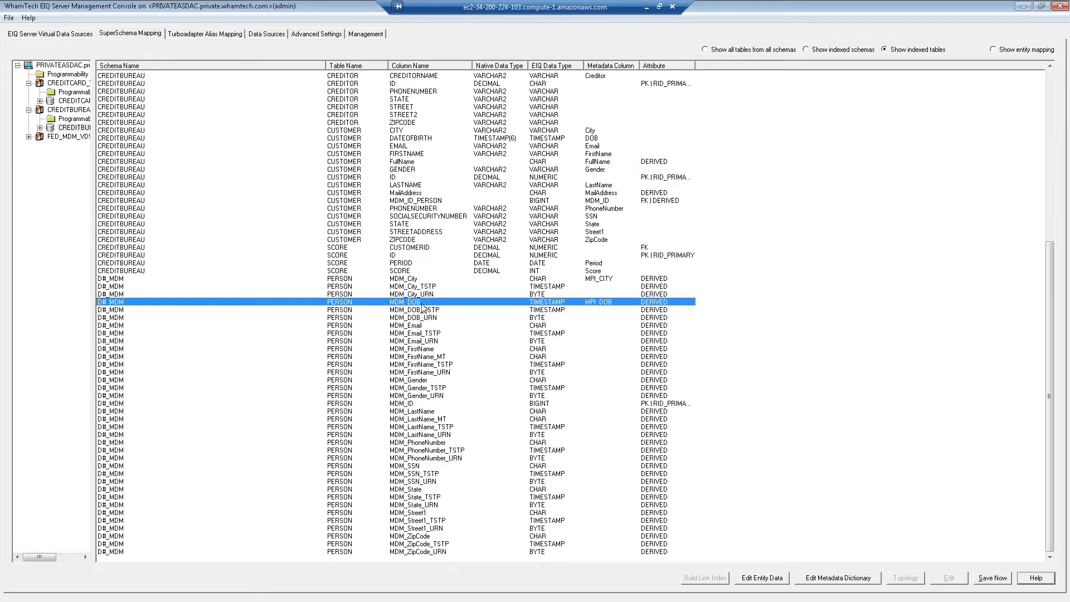
- Map Card Customers' MDM_ID_PERSON to MDM_ID and save the metadata mapping changes
double_click(419, 327)
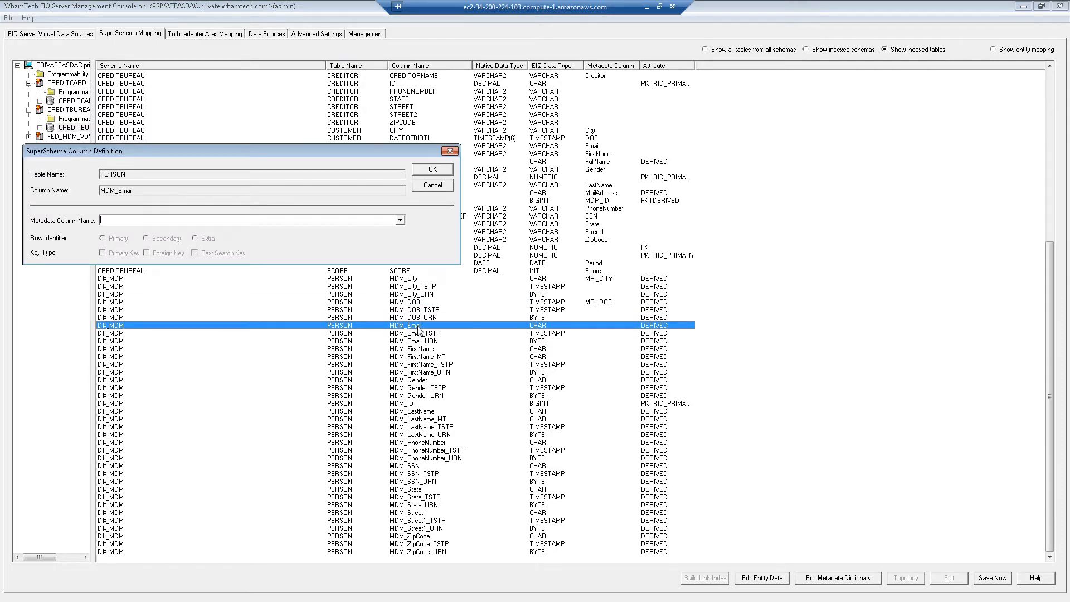
text(MP)
text(I_E)
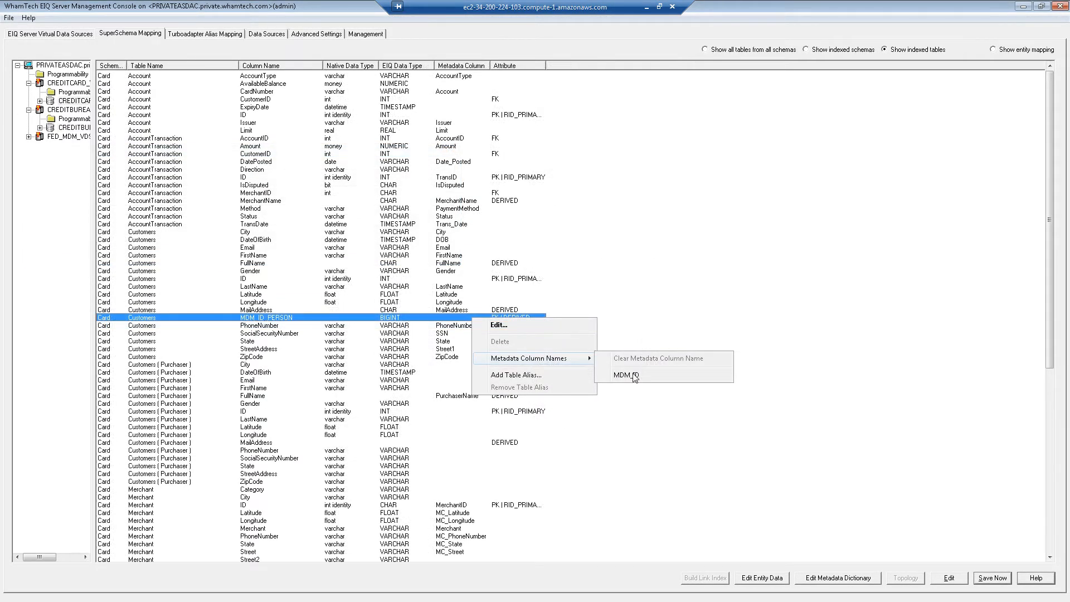
click(634, 376)
click(993, 578)
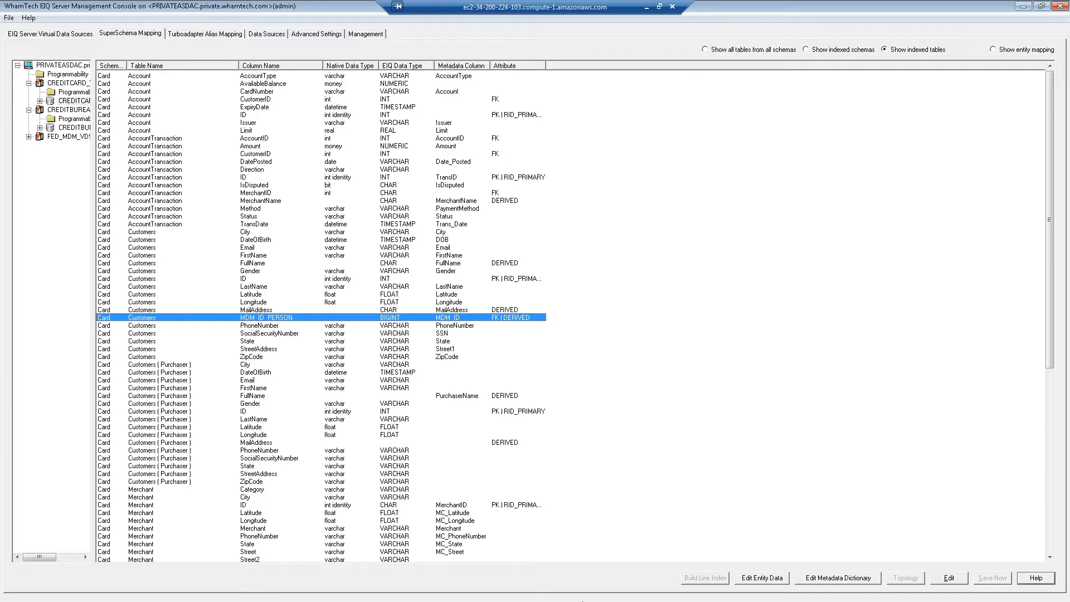
click(1041, 6)
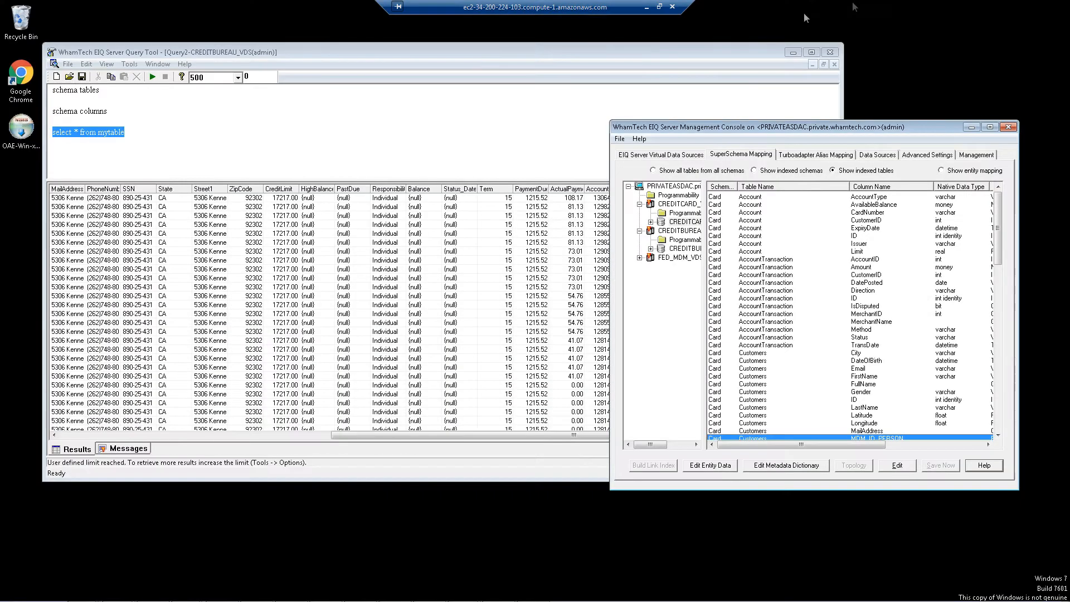
- Start a new query connection with the EIQ user type and enter the user name
click(325, 148)
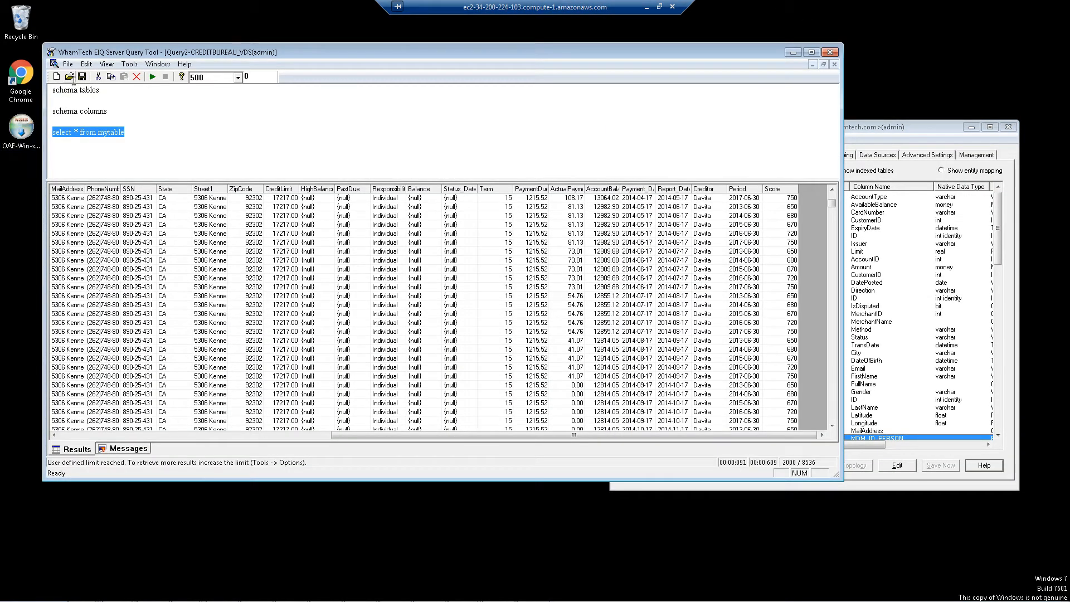
click(73, 66)
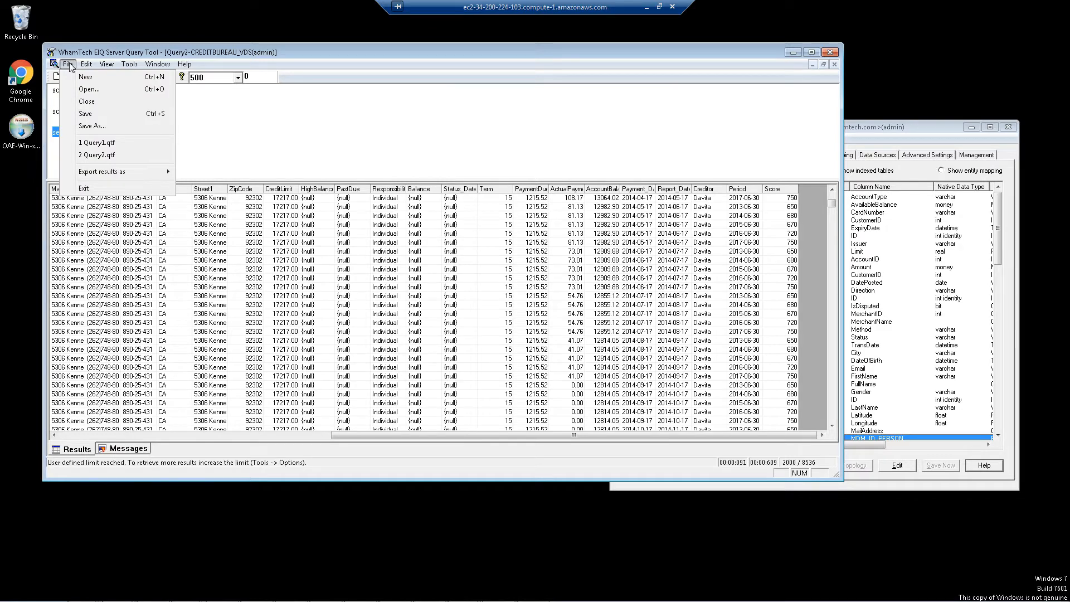
click(86, 78)
click(390, 166)
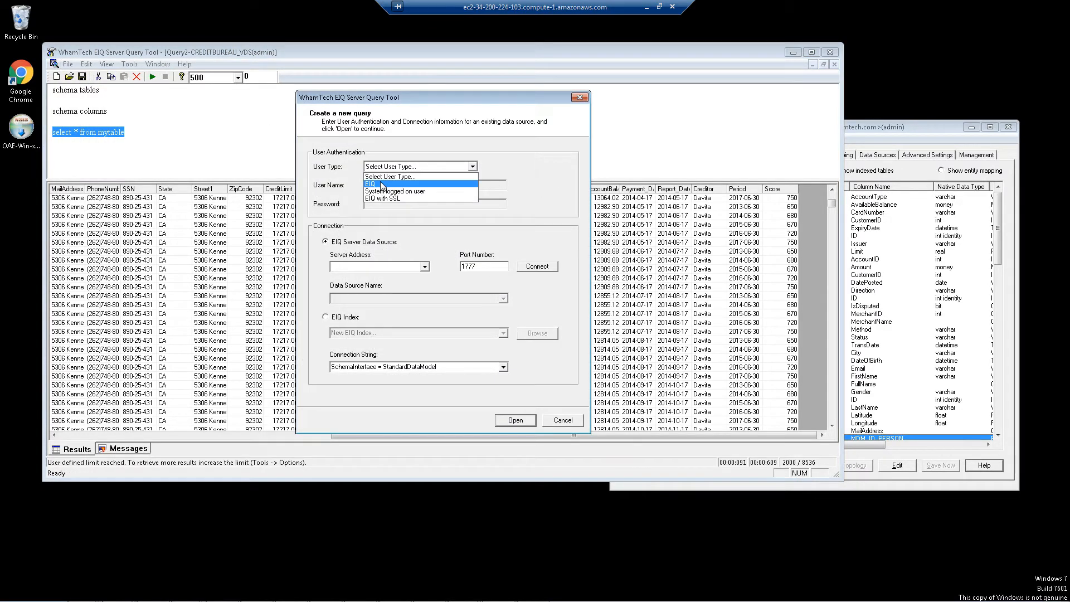
click(382, 185)
click(382, 185)
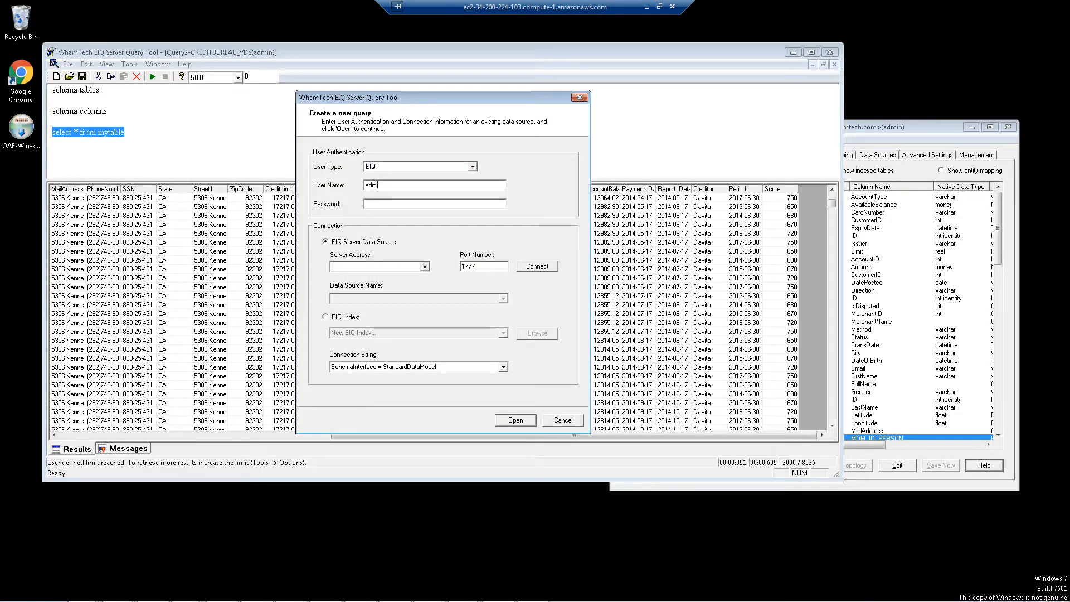
text(admin)
- Connect to the local server and open a query session on FED_MDM_VDS
click(376, 268)
scroll(376, 267, down, 2)
scroll(384, 268, up, 1)
click(532, 270)
click(499, 298)
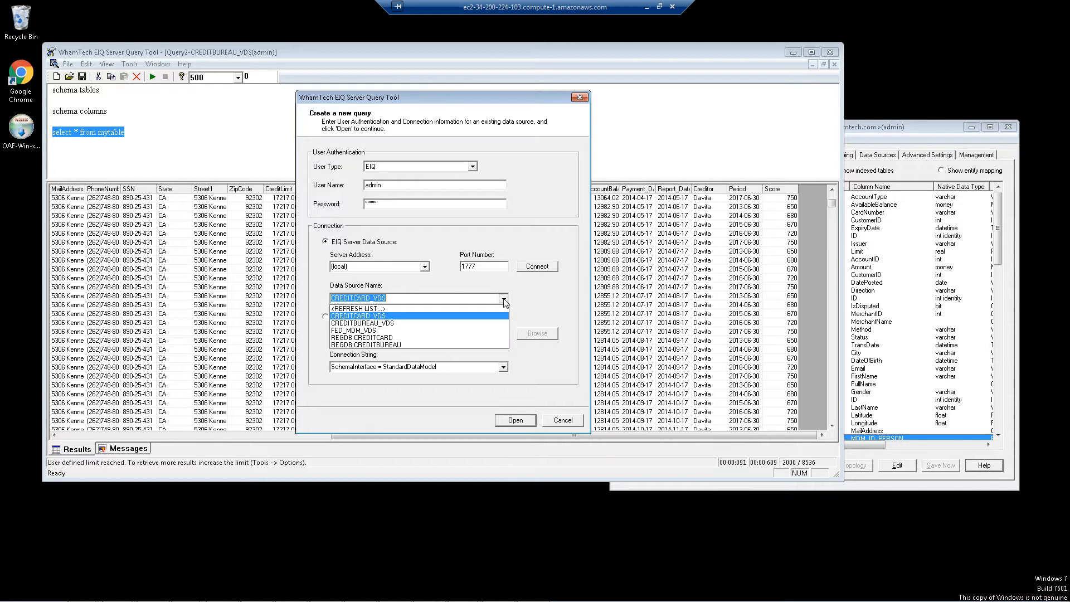
click(357, 331)
click(517, 421)
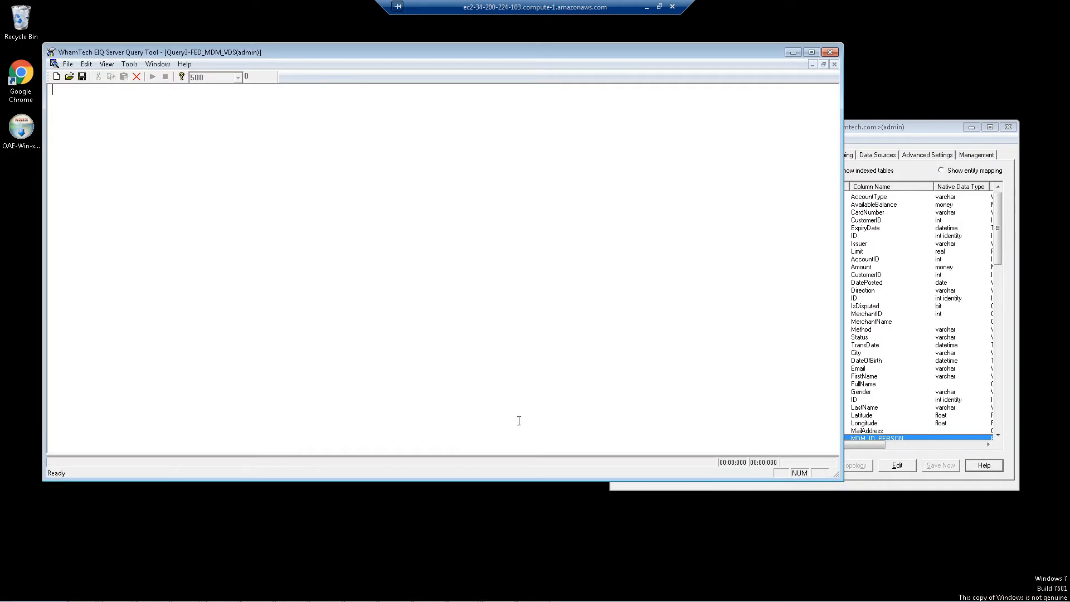
- Insert and run the schema tables command to list available tables
right_click(105, 99)
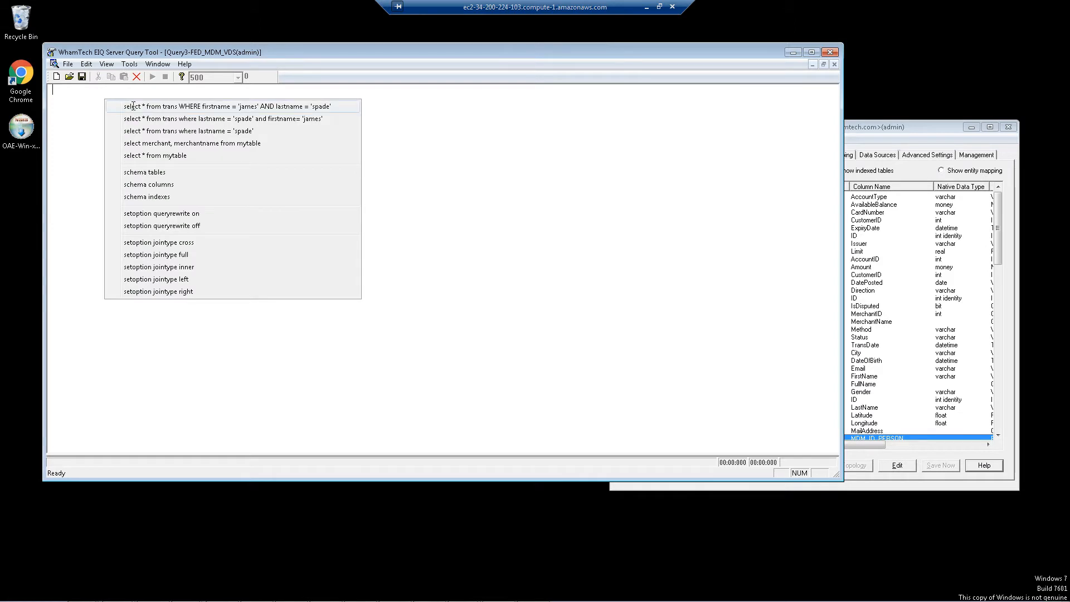
click(160, 170)
key(F5)
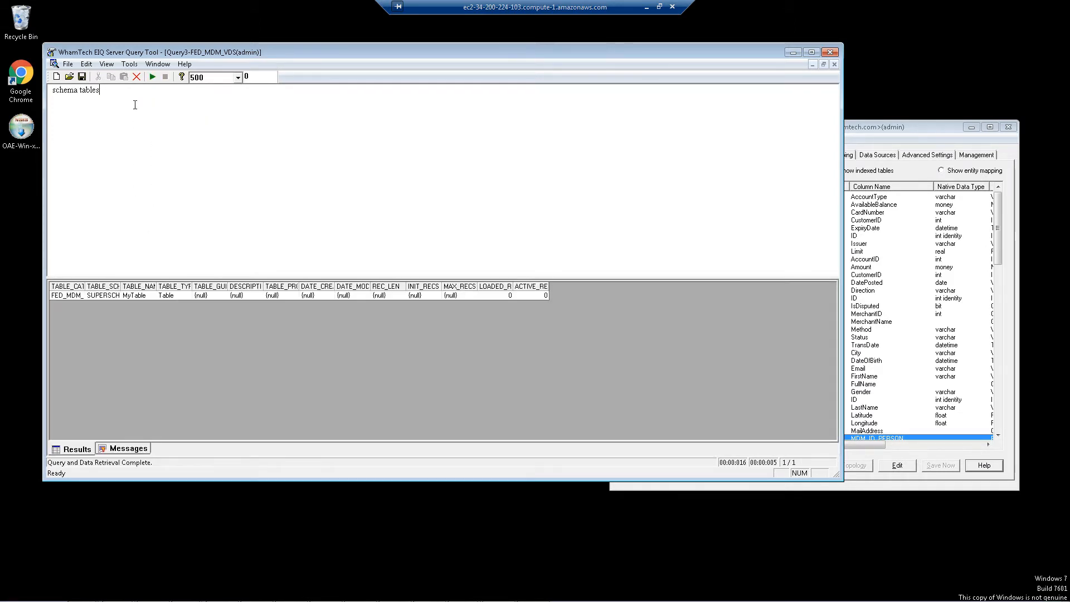
- Run SELECT "Data Source", LastName, FirstName, MDM_ID, DOB, PhoneNumber where MPI_LAST_Name = 'Spade'
key(Return)
key(Return)
text(SELECT LastName, FirstName, MDM_ID from M)
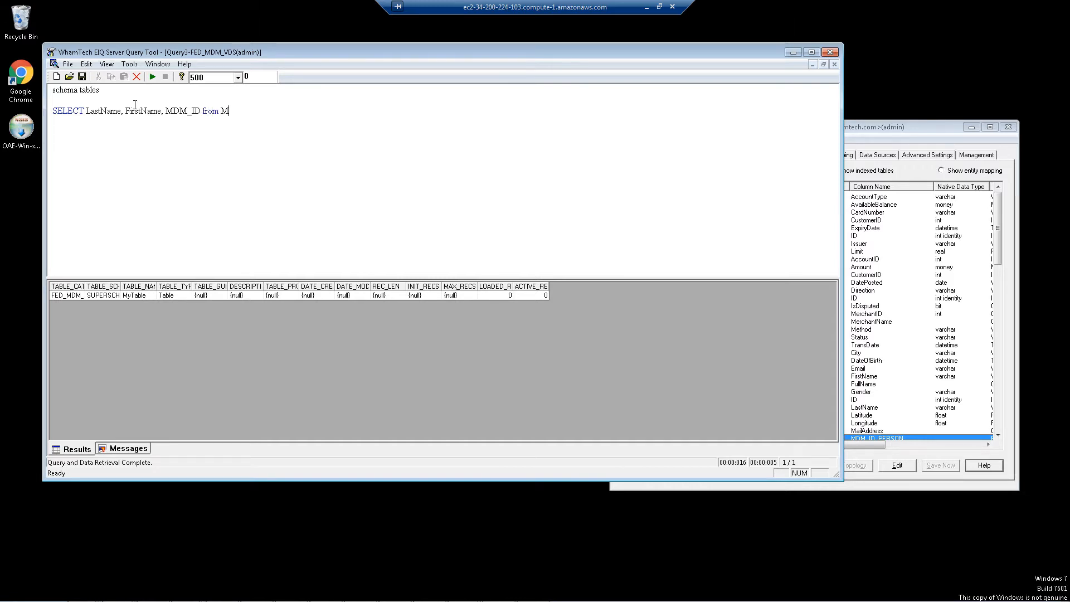
text(ytable where las)
text(t)
text(M)
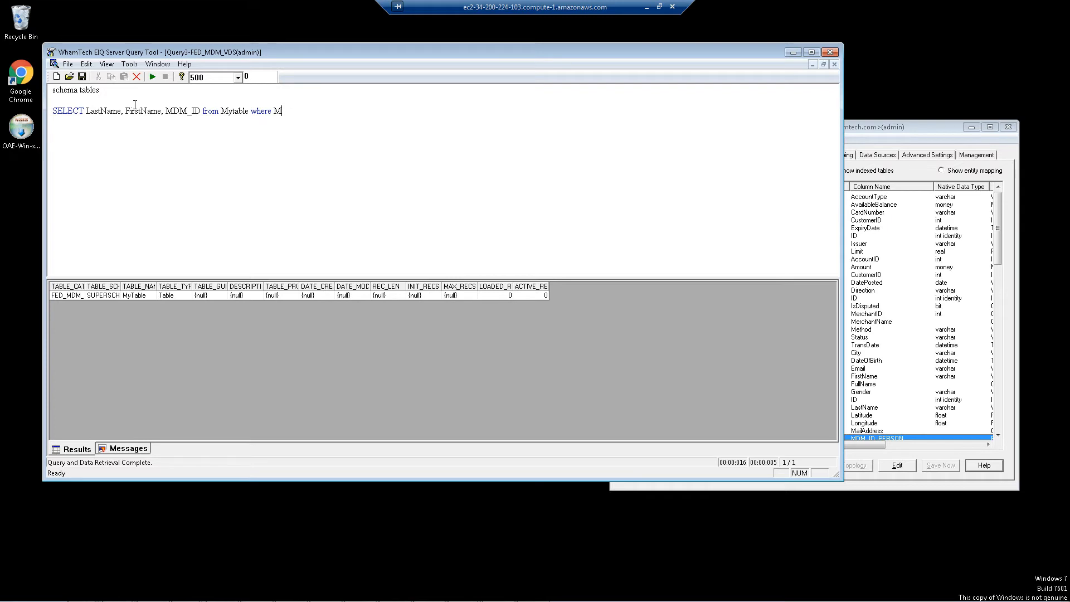
text(PI_LAST_Name = 'Spade)
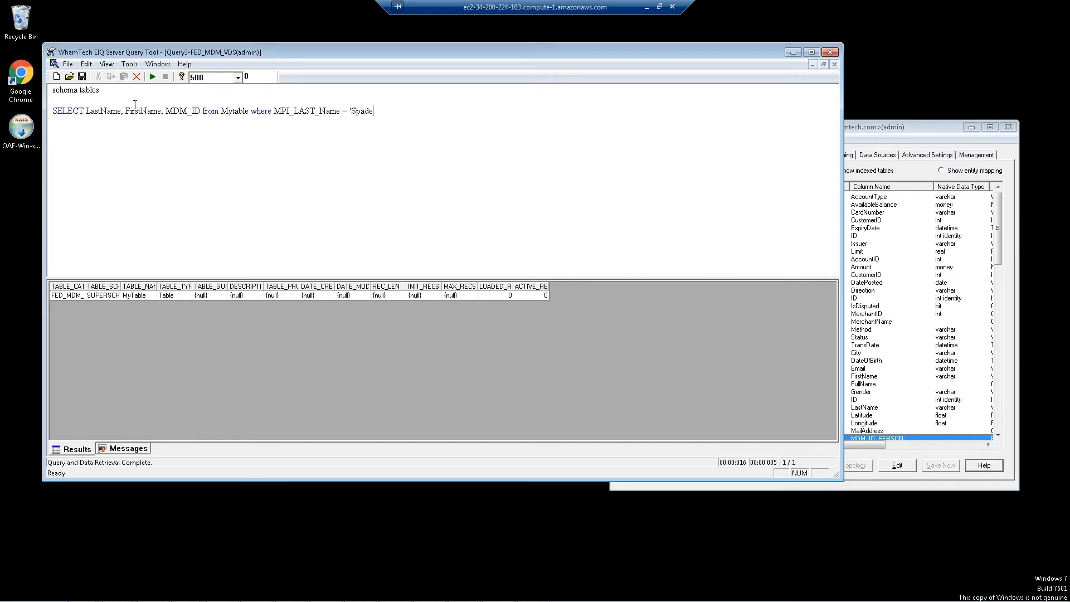
click(201, 112)
text(, DO)
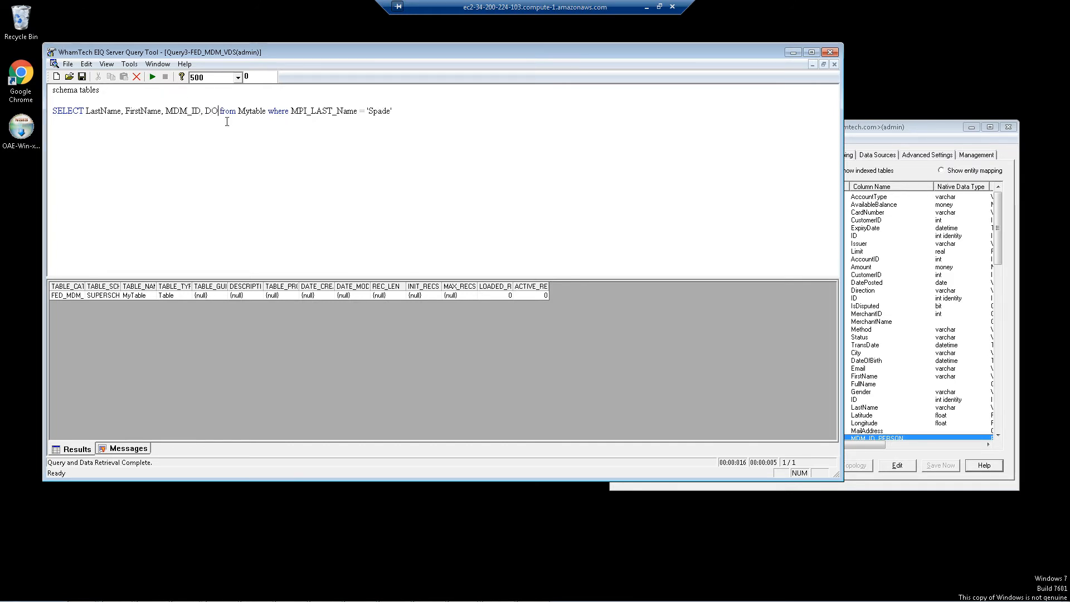
text(B, Phone)
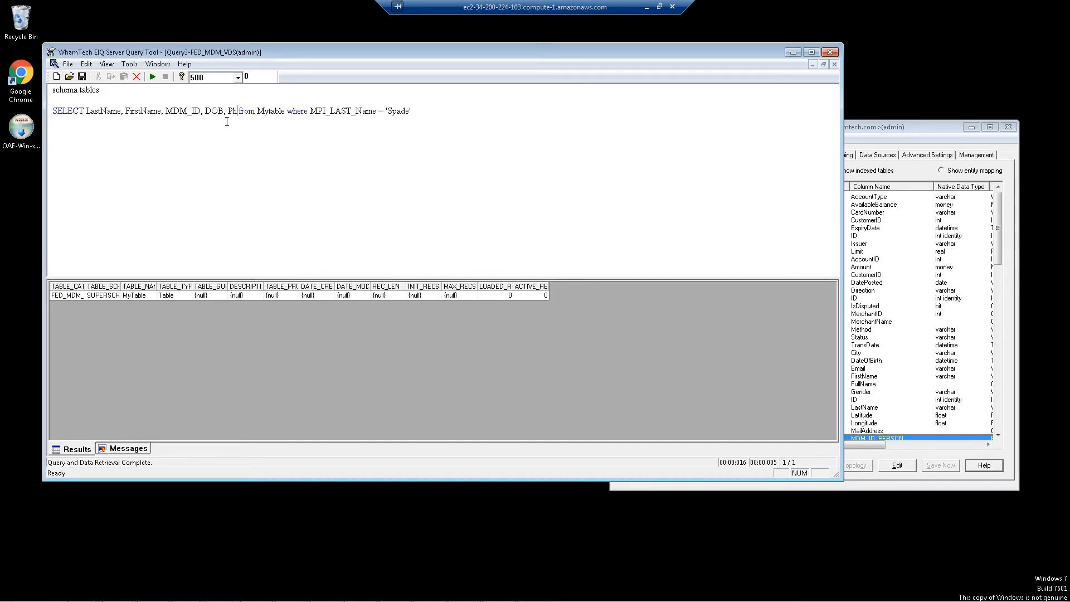
text(Number)
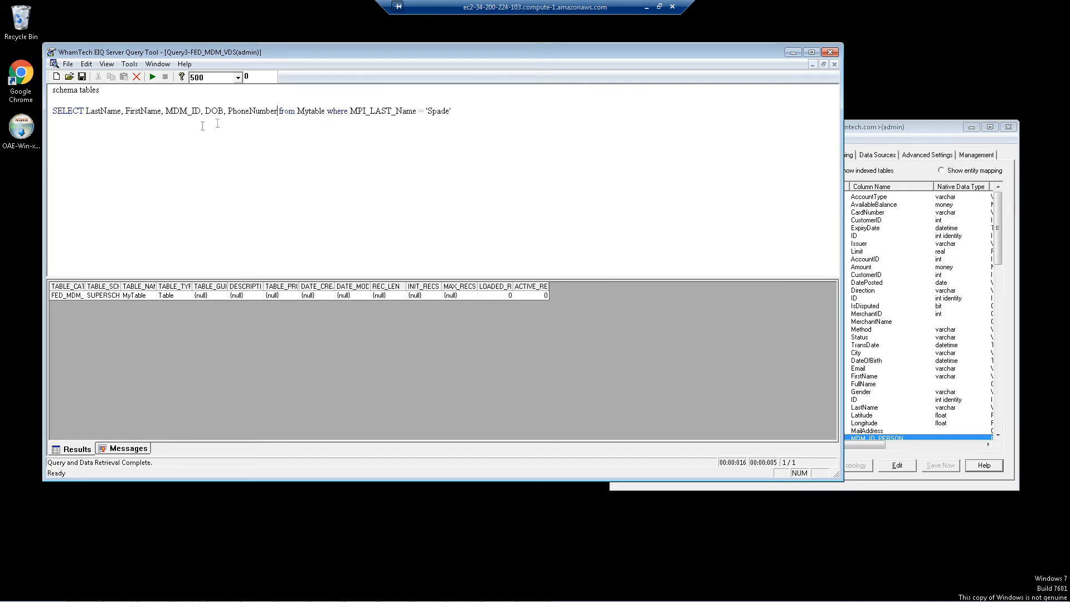
click(88, 111)
text("Data Source",)
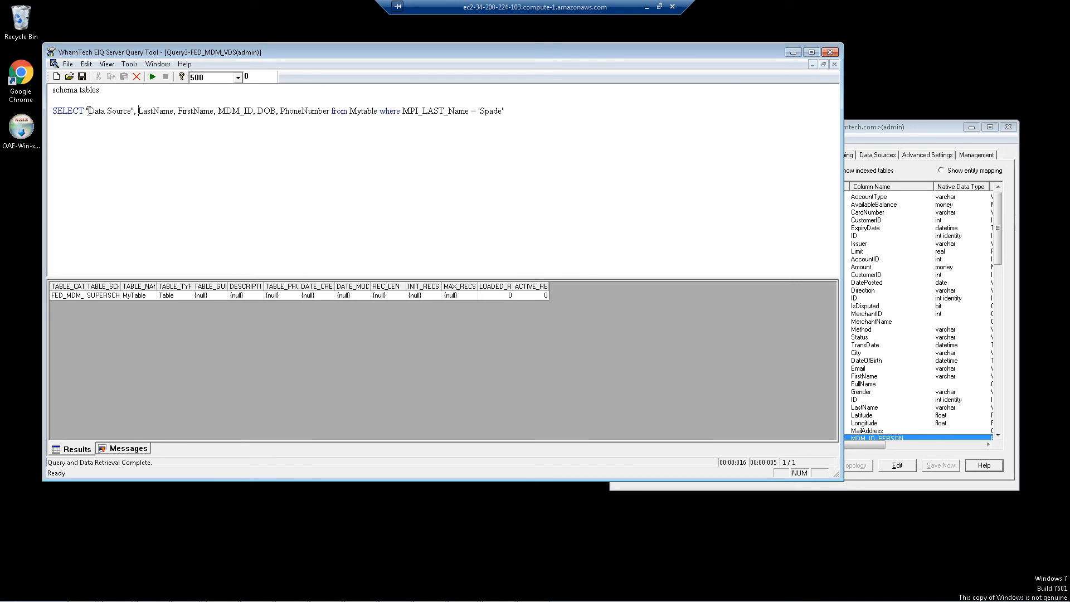
click(72, 125)
drag(542, 111, 53, 123)
key(F5)
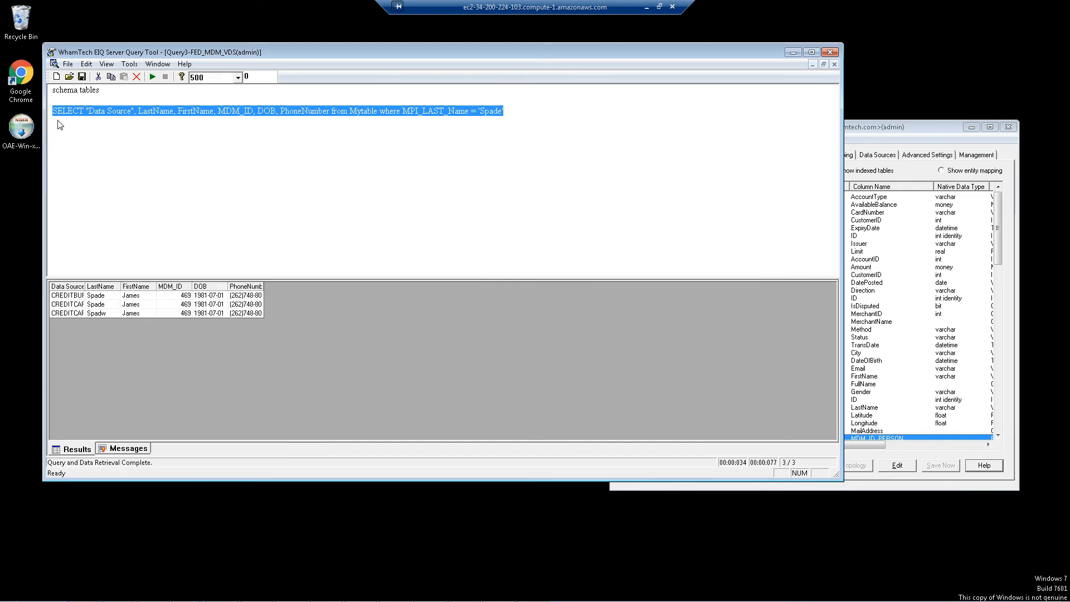
- Inspect the three Spade results, comparing their data sources, last names and shared MDM_ID 469
double_click(86, 286)
click(87, 296)
click(88, 304)
drag(139, 304, 140, 313)
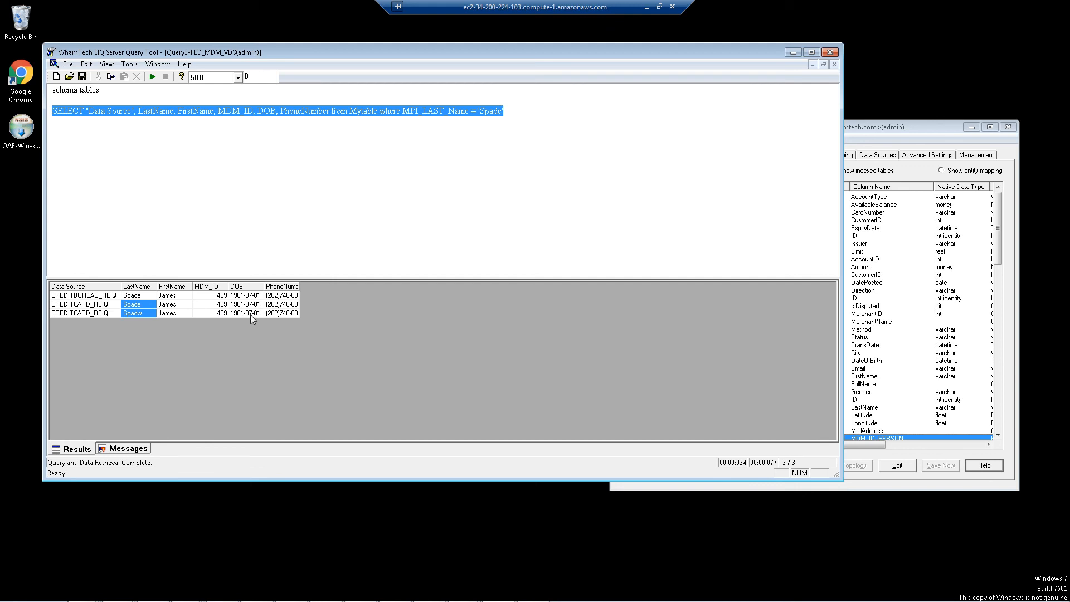
drag(223, 313, 222, 297)
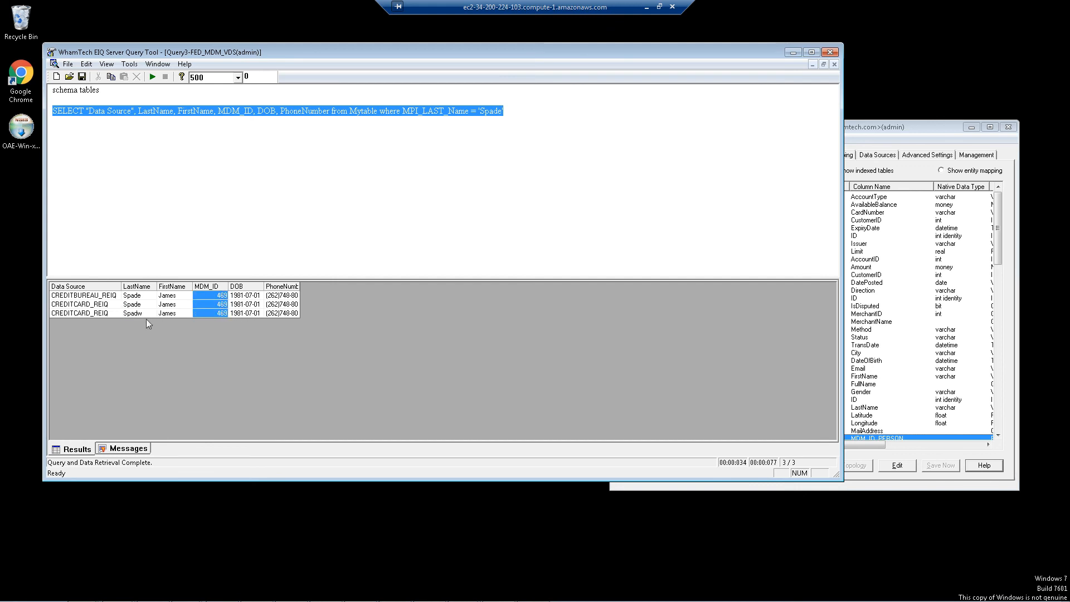
drag(132, 313, 172, 313)
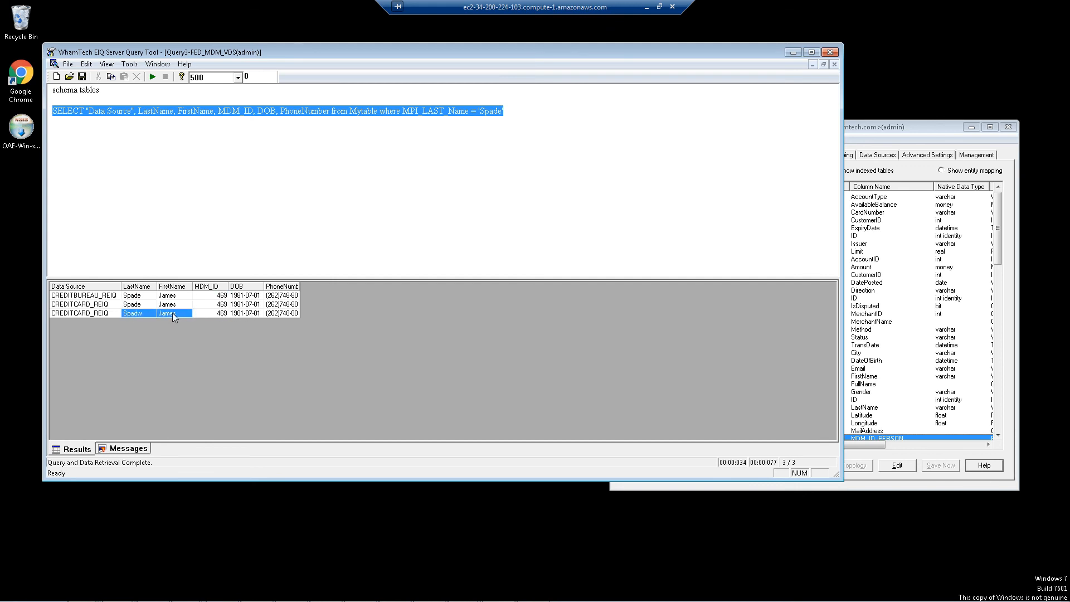
click(84, 305)
click(95, 297)
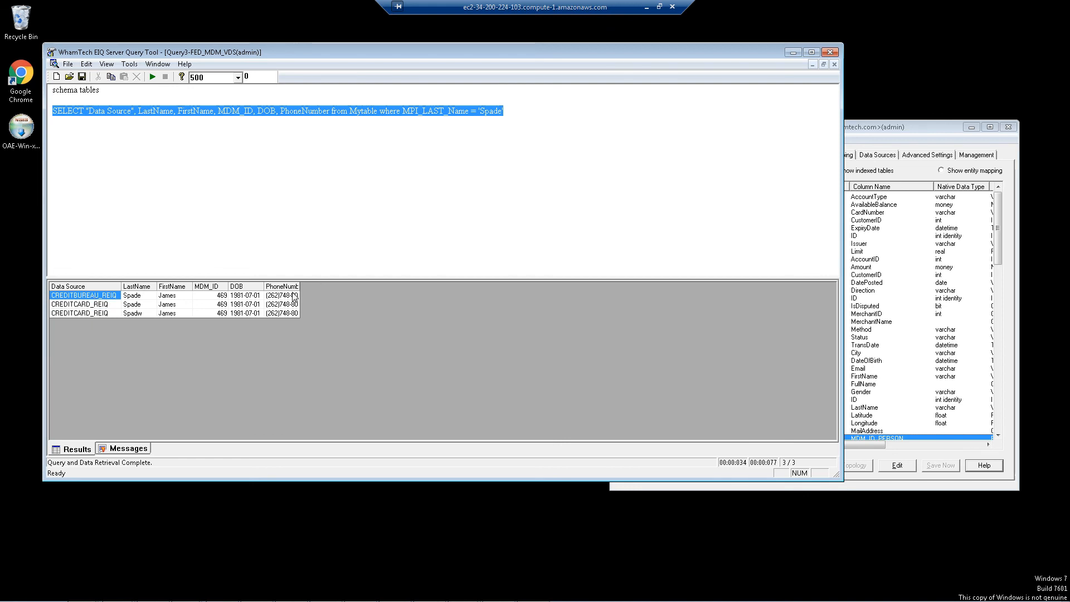